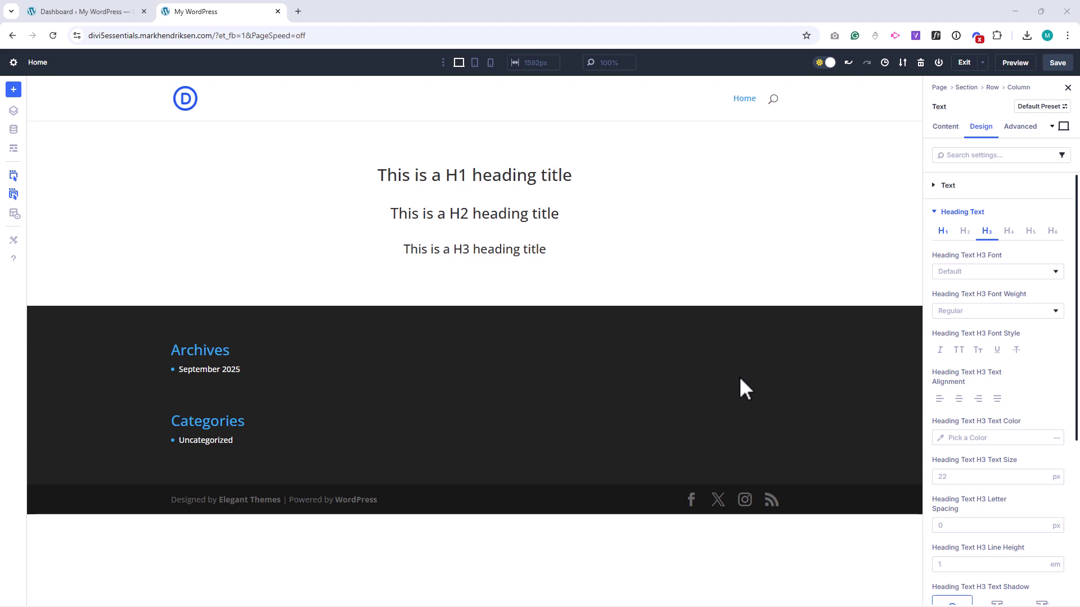
Step: In the Variable Manager's Numbers section, add global number H1 with clamp value 44px, 5vw, 60px
left_click(13, 130)
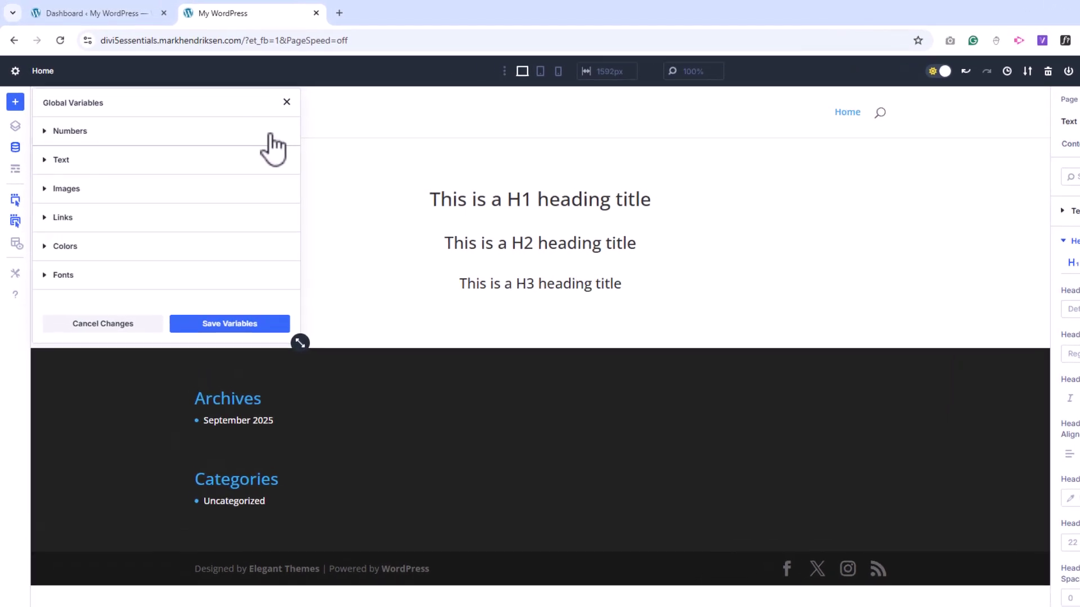
left_click(237, 117)
left_click(135, 182)
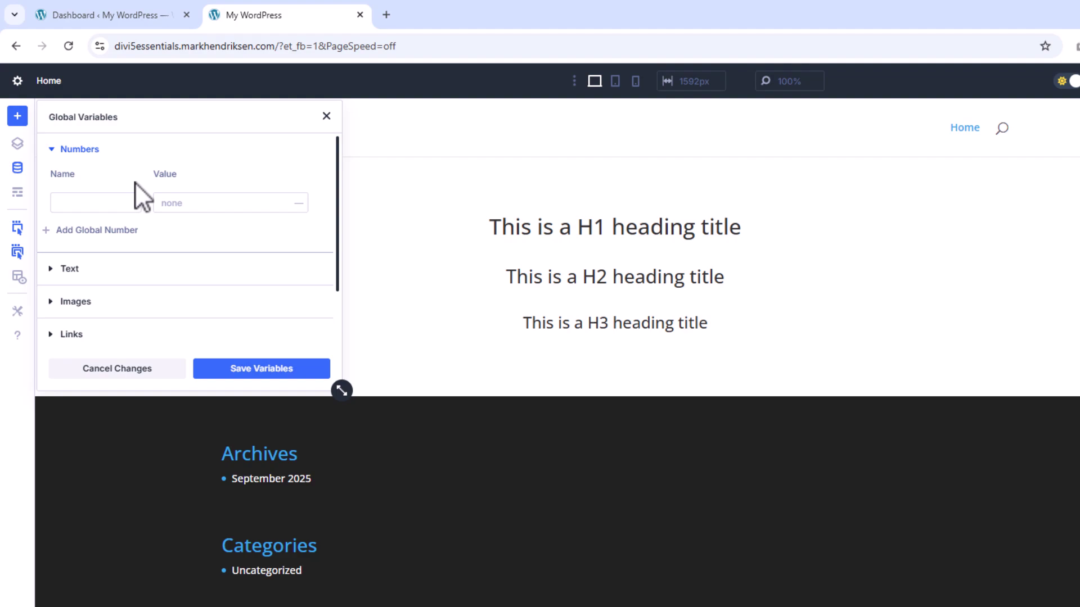
left_click(115, 201)
type("H1")
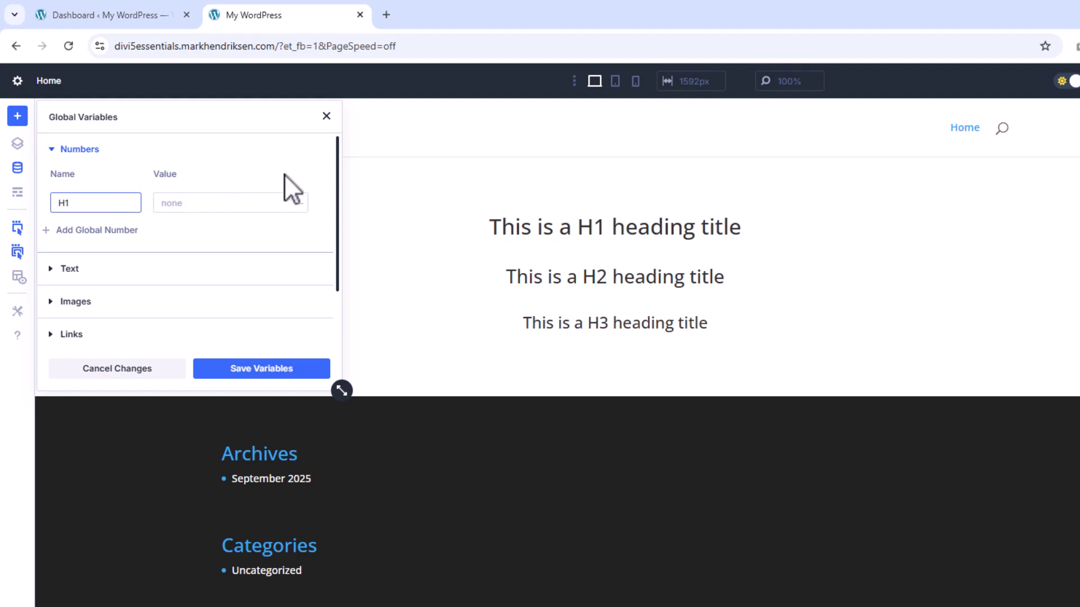
left_click(300, 205)
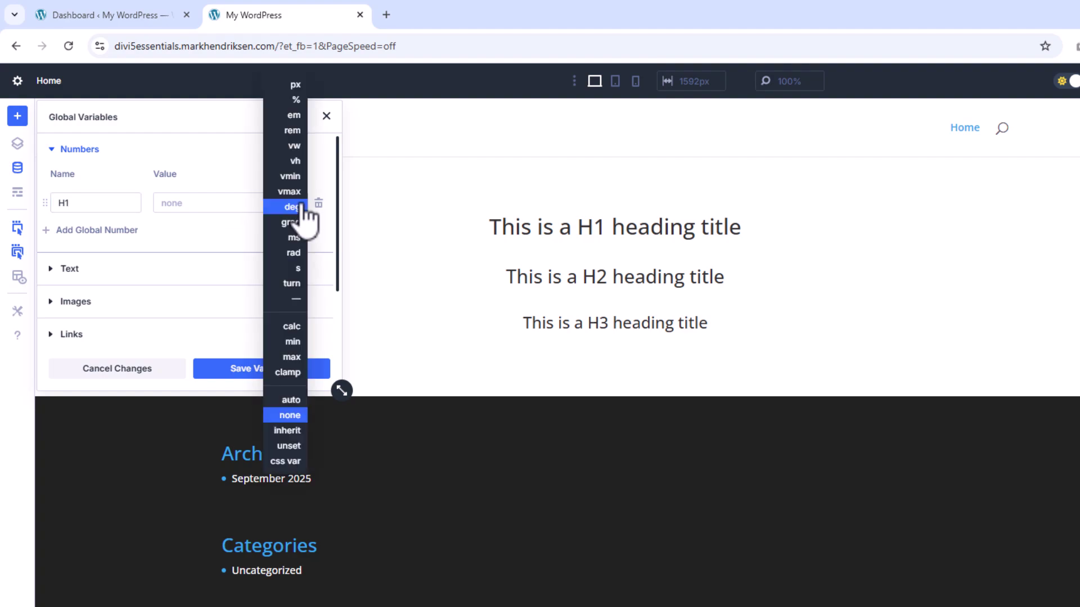
left_click(289, 372)
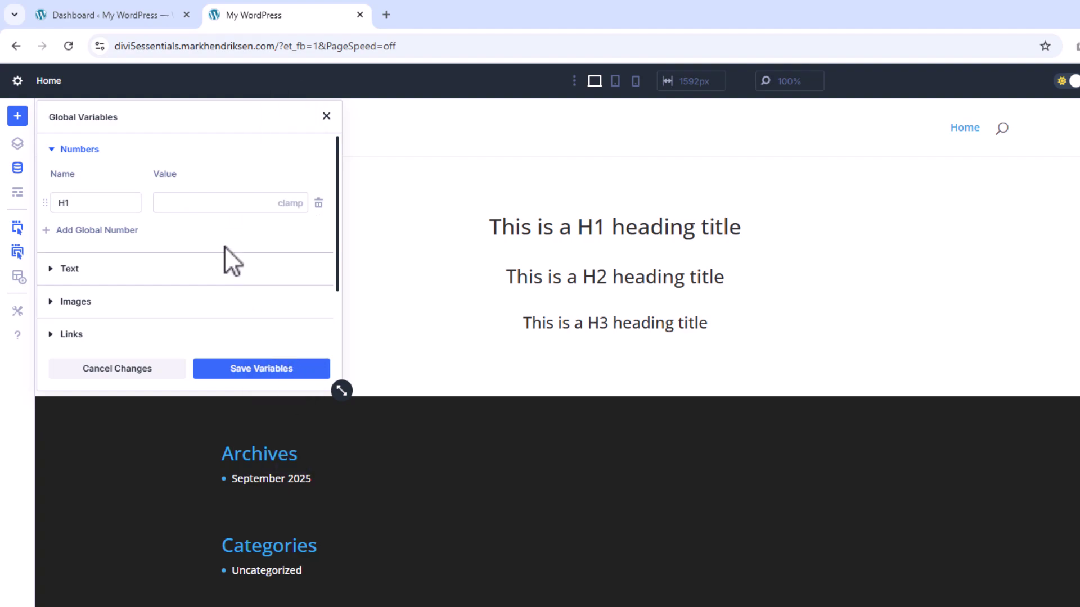
left_click(187, 203)
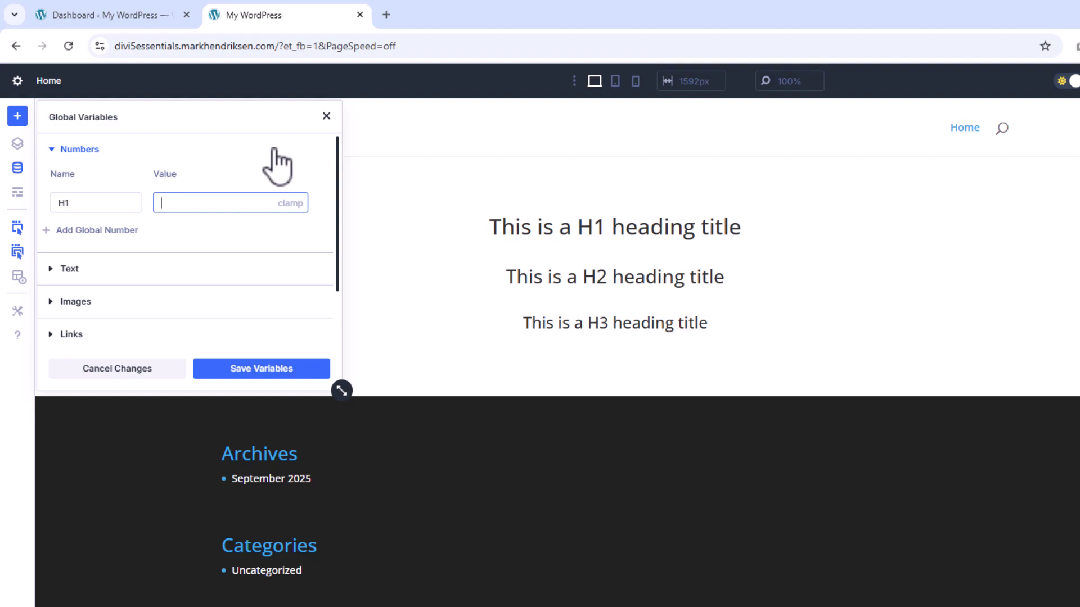
type("44px, 5vw, 60px")
Step: Add global number H2 with clamp value 32px, 4vw, 46px
left_click(125, 231)
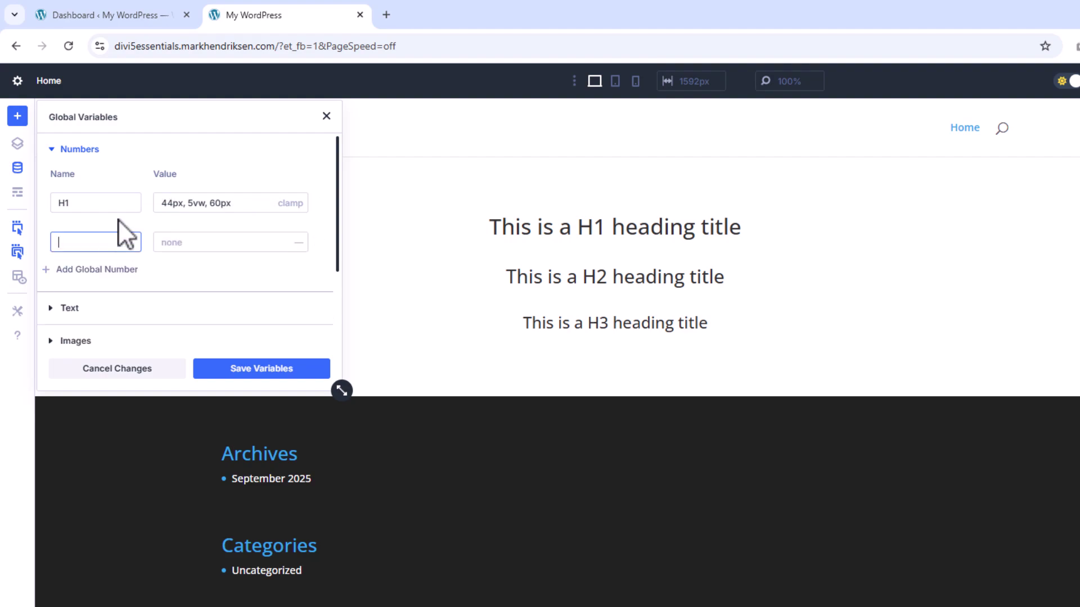
type("H2")
left_click(298, 243)
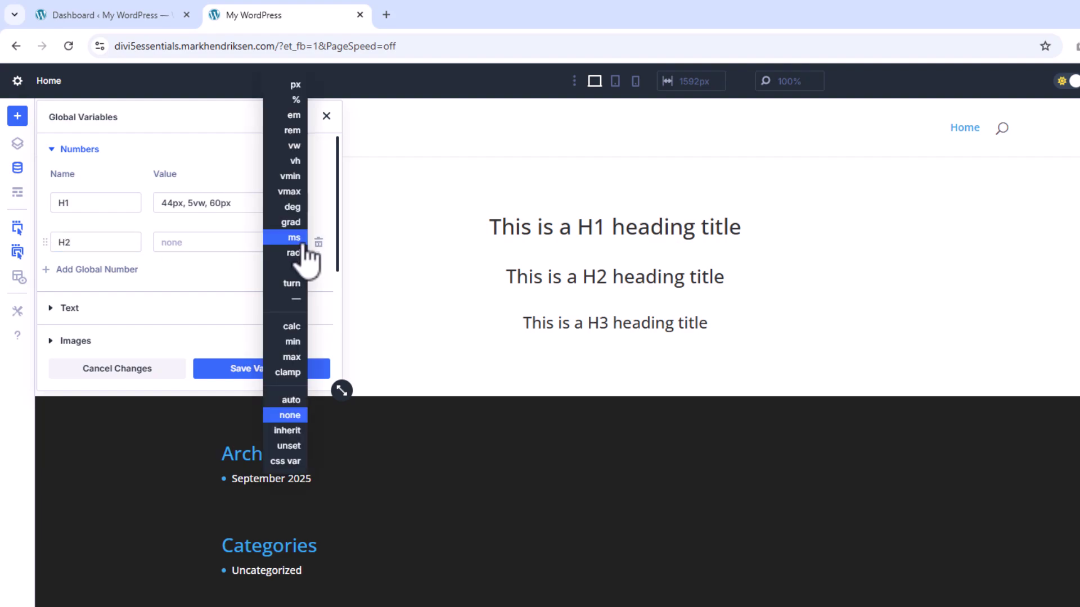
left_click(292, 372)
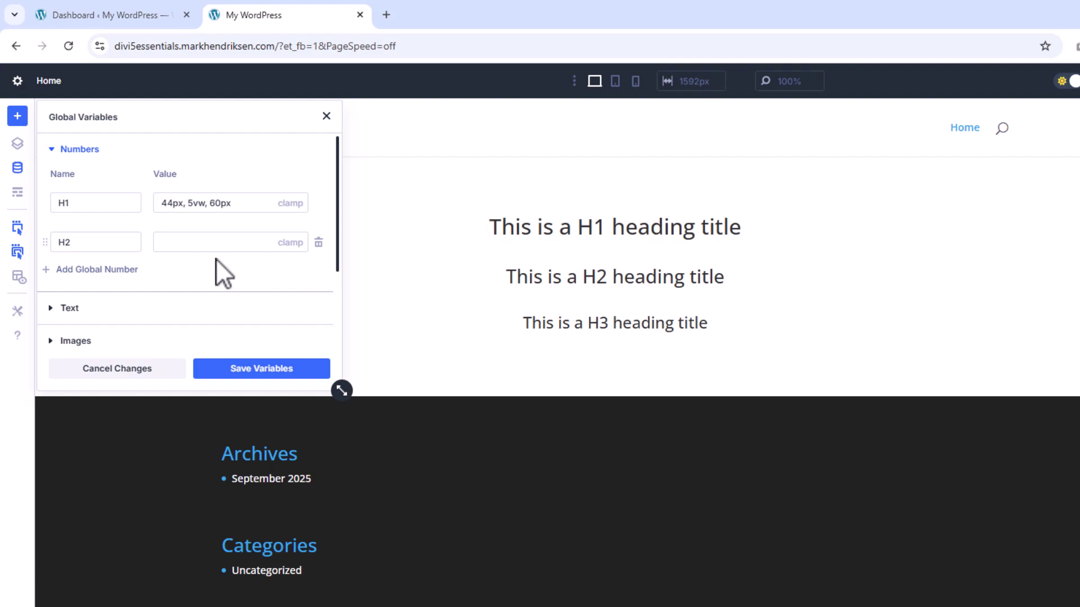
left_click(211, 242)
type("32px")
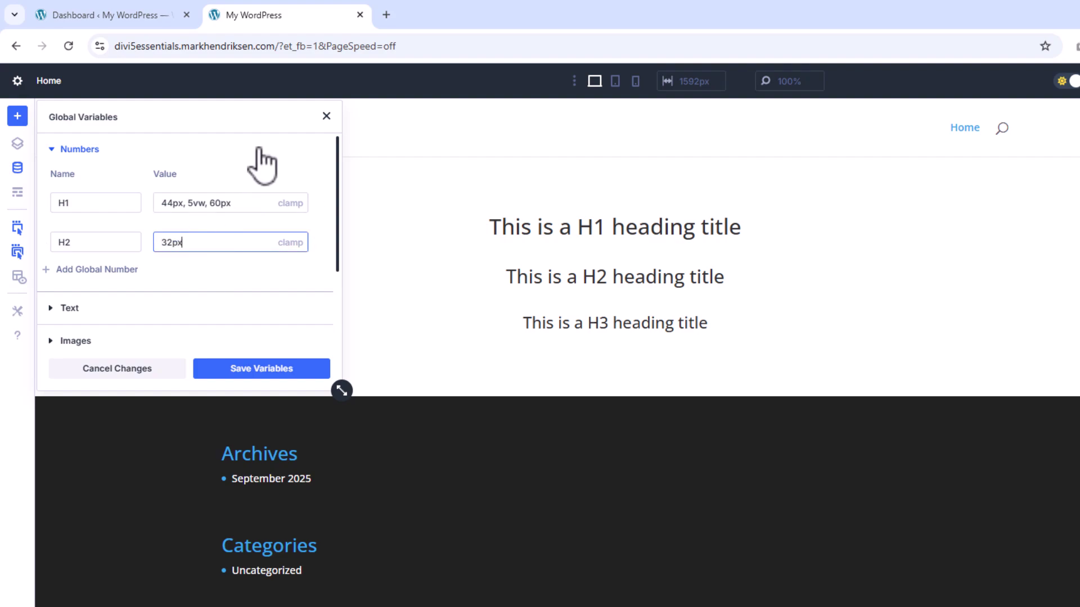
type(", 4vw, 46px")
Step: Add global number H3 set to 24px
left_click(120, 269)
left_click(92, 281)
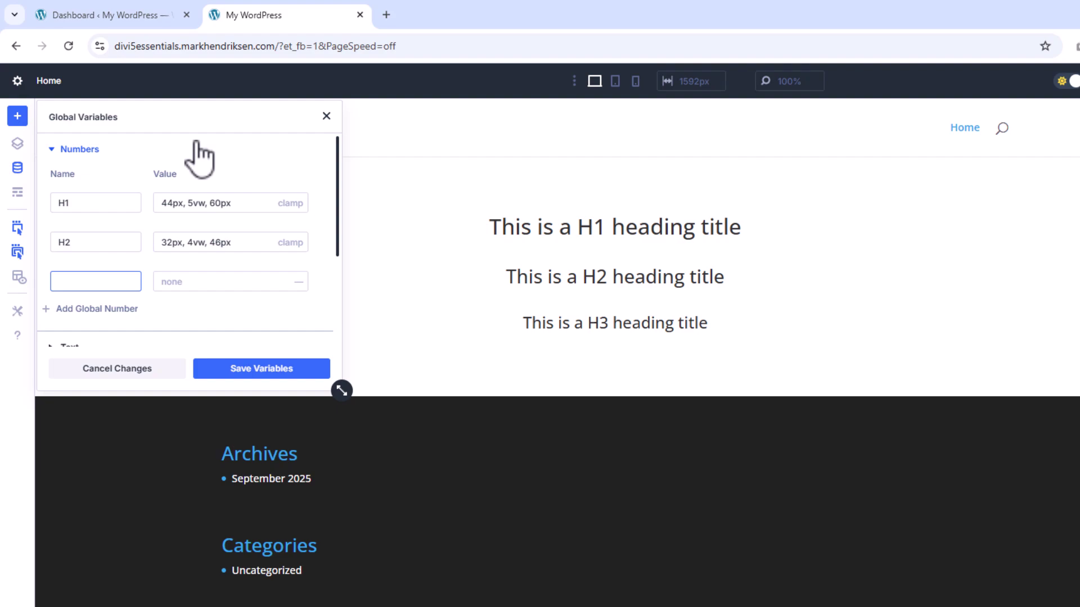
type("H3")
left_click(298, 282)
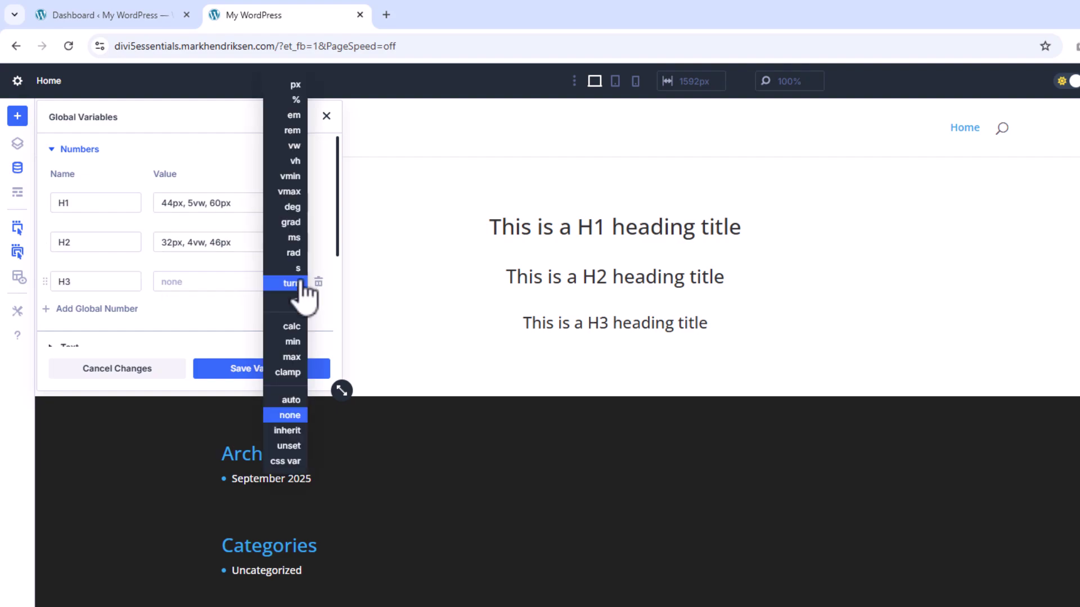
left_click(295, 85)
left_click(190, 279)
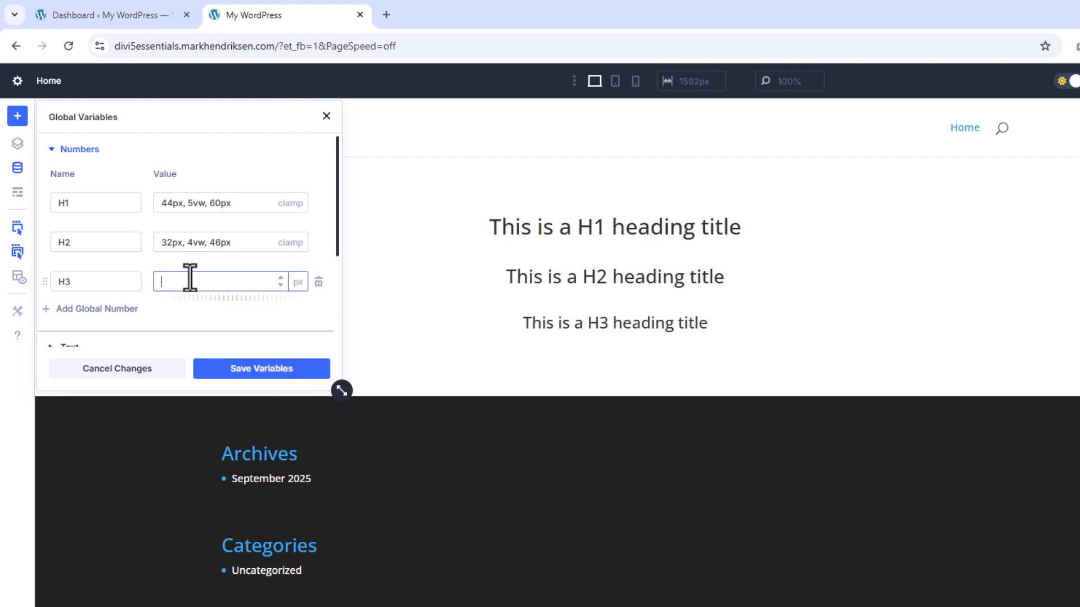
type("24")
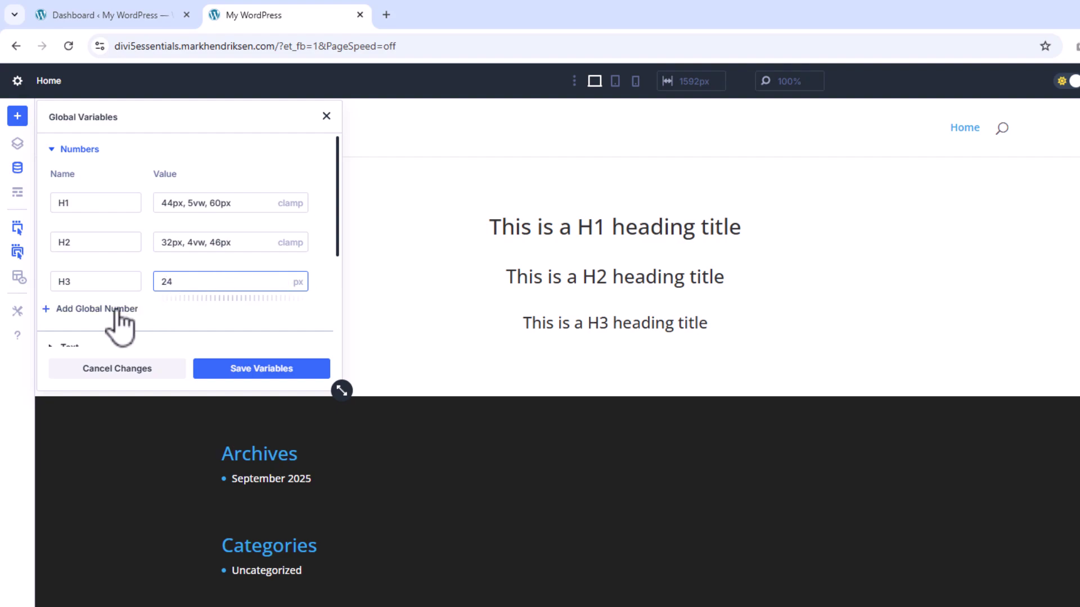
Step: Add global number 'body text' set to 14px
left_click(116, 309)
type("body te")
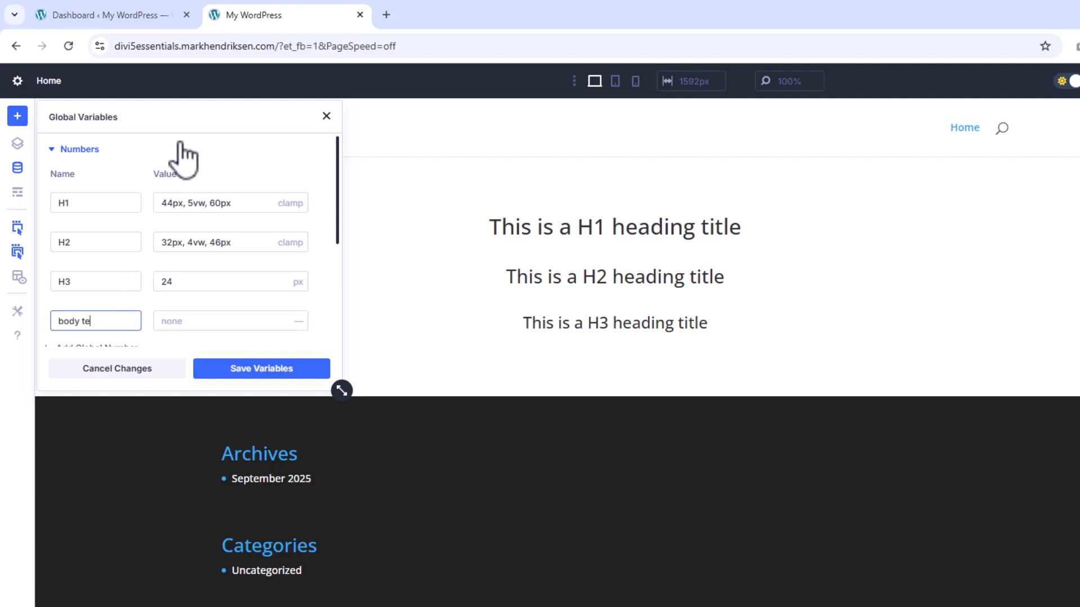
type("xt")
left_click(299, 321)
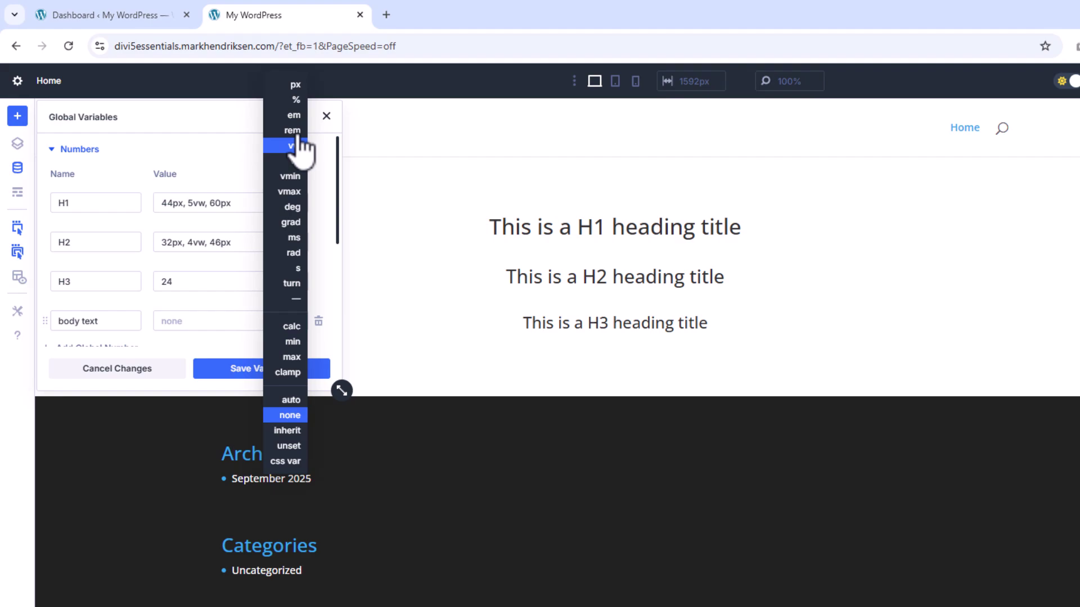
left_click(293, 88)
left_click(191, 319)
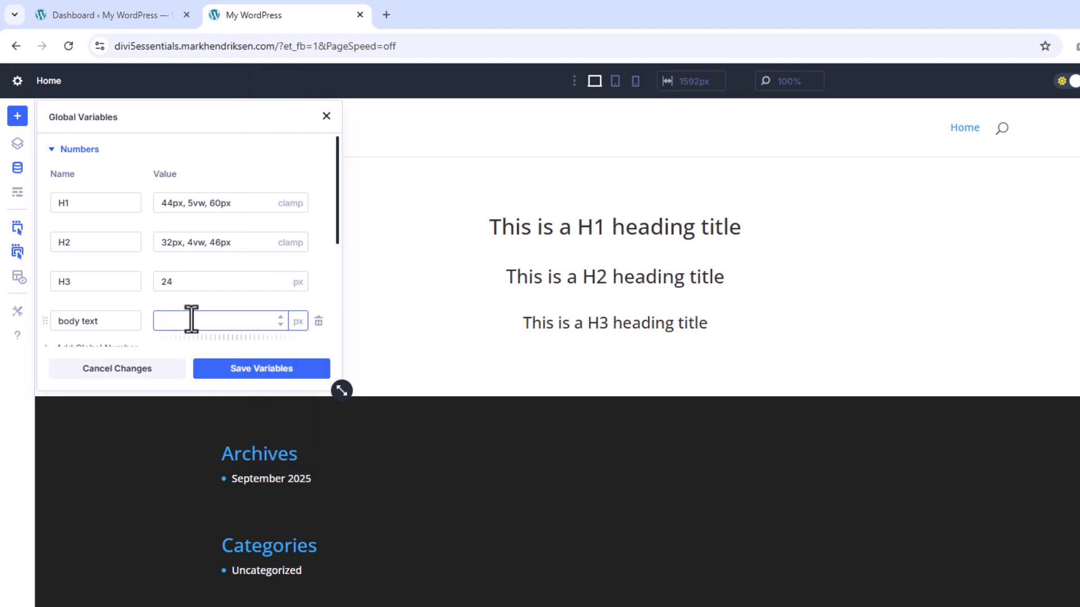
type("14")
Step: Save the global variables and apply the changes site-wide
scroll(247, 315, "down", 1)
left_click(276, 371)
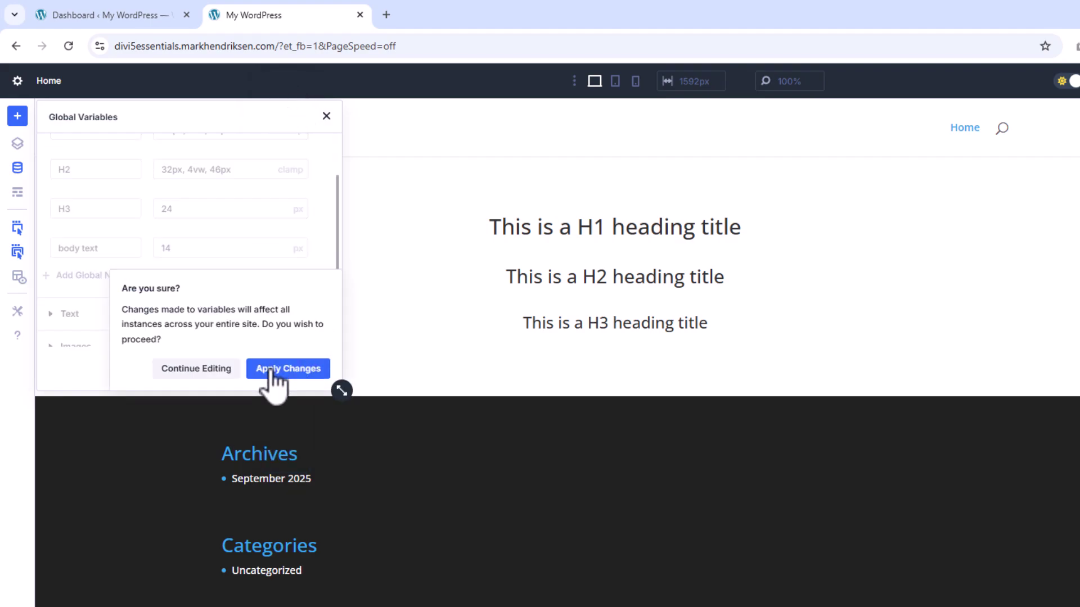
left_click(284, 372)
Step: Change the Primary Color global color to hex 07e4af
scroll(335, 242, "down", 2)
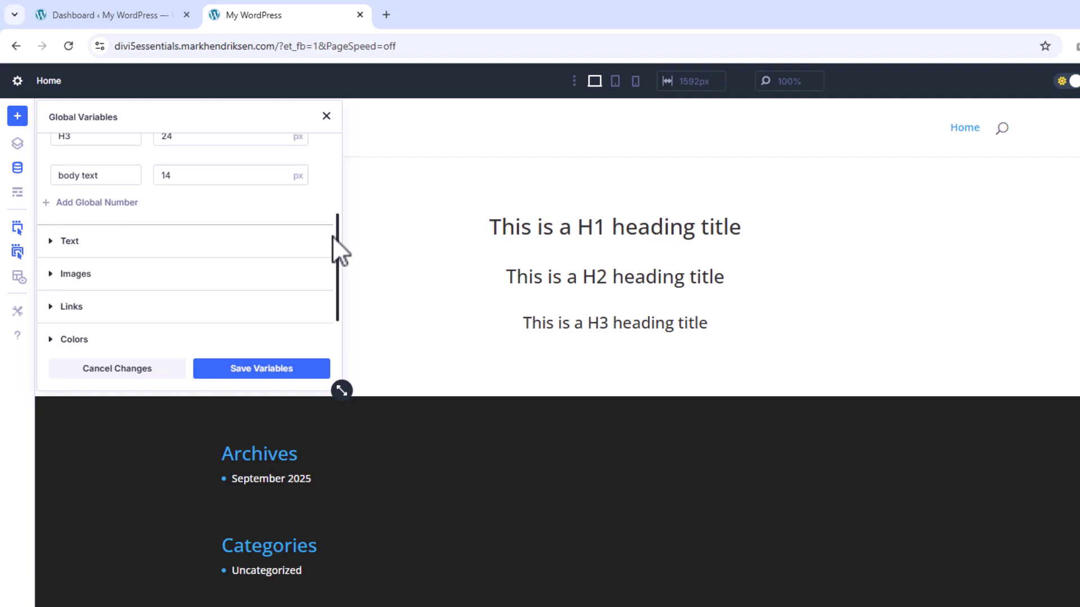
left_click(188, 297)
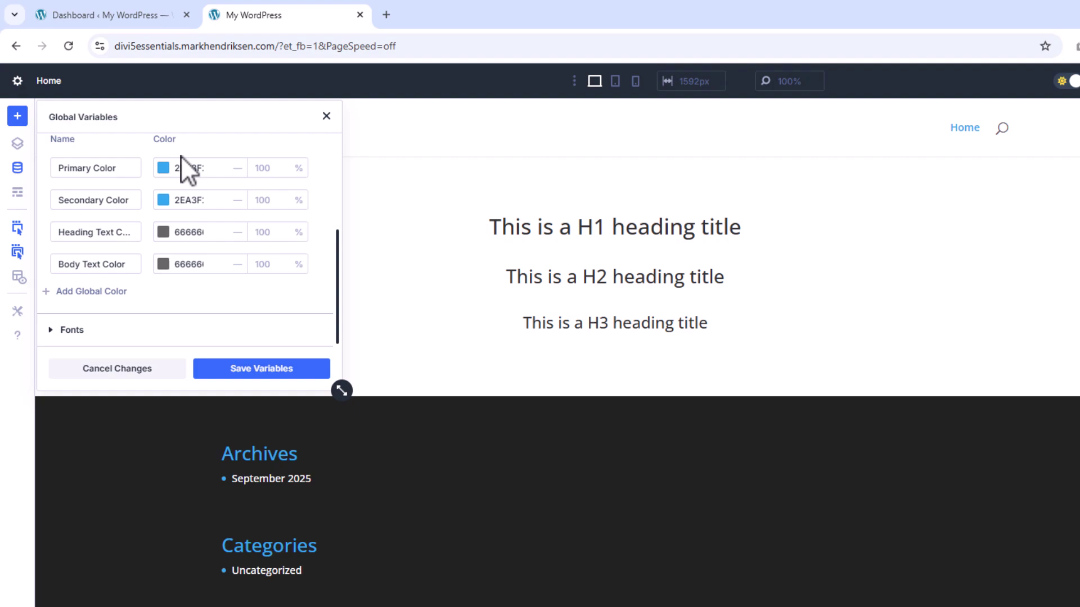
left_click(164, 169)
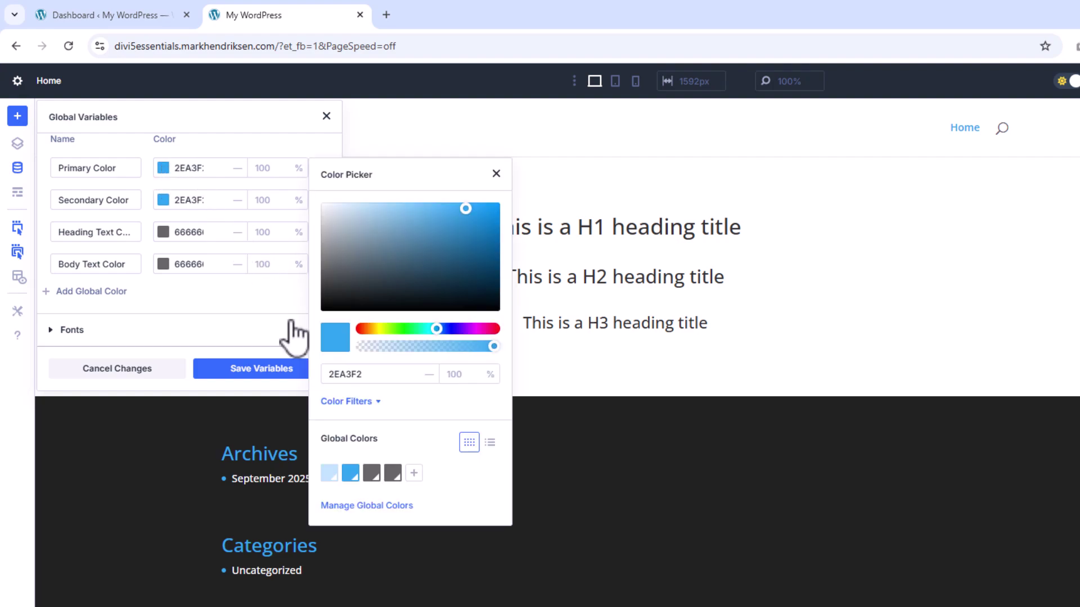
double_click(335, 374)
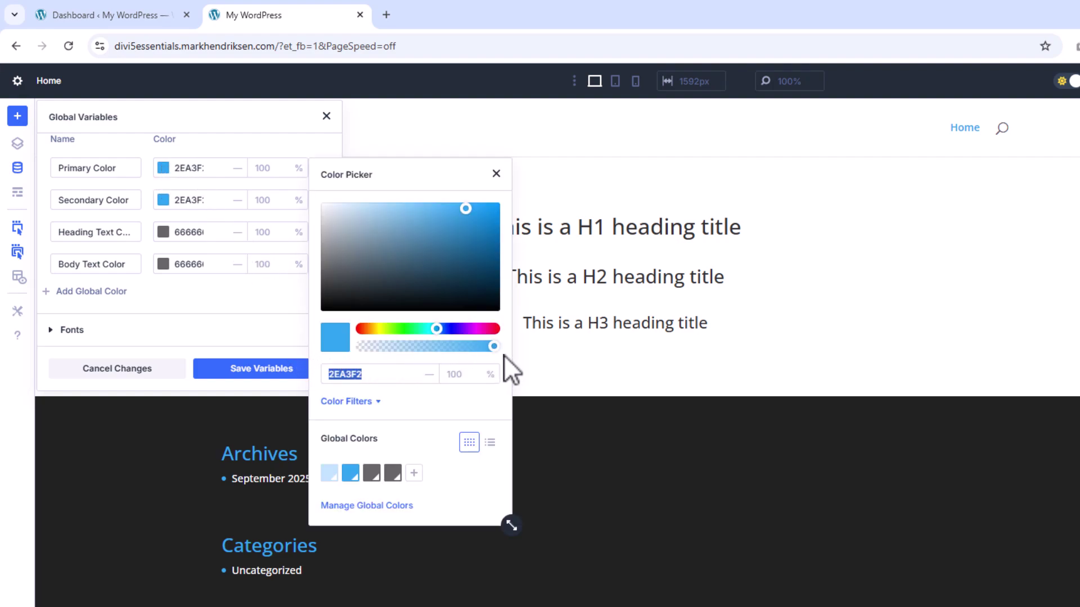
type("07e4af")
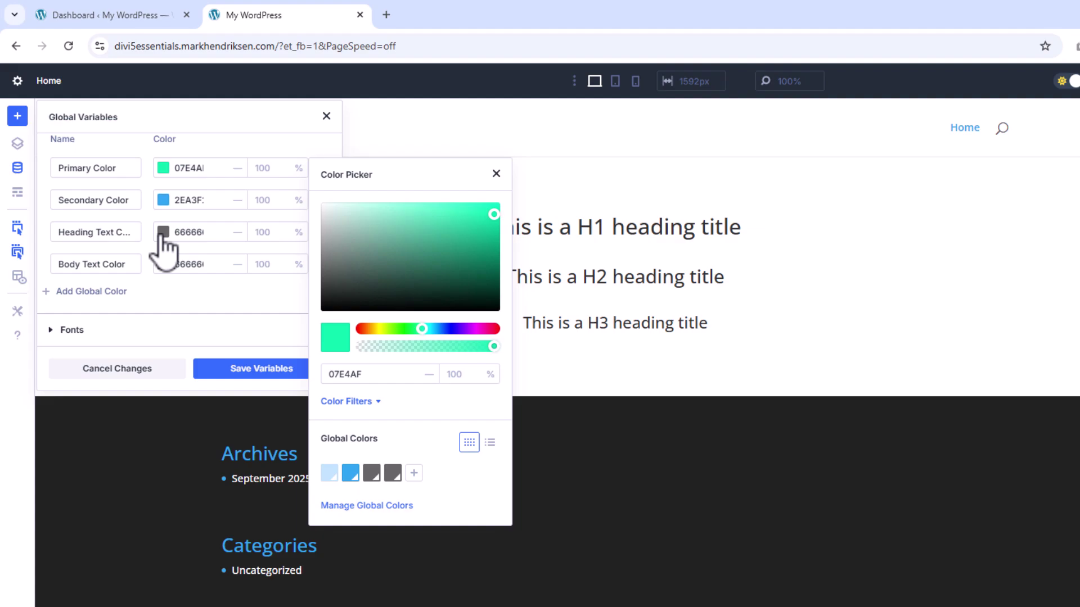
Step: Set the Body Text global color to hex 4C4C4C
scroll(165, 250, "up", 3)
scroll(212, 315, "down", 3)
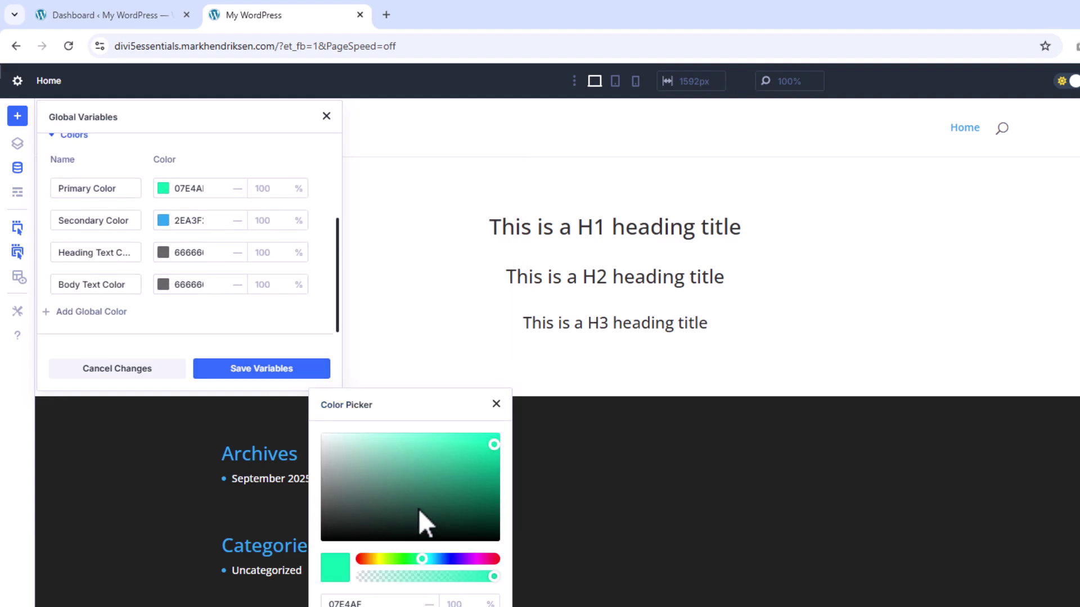
left_click_drag(421, 520, 382, 550)
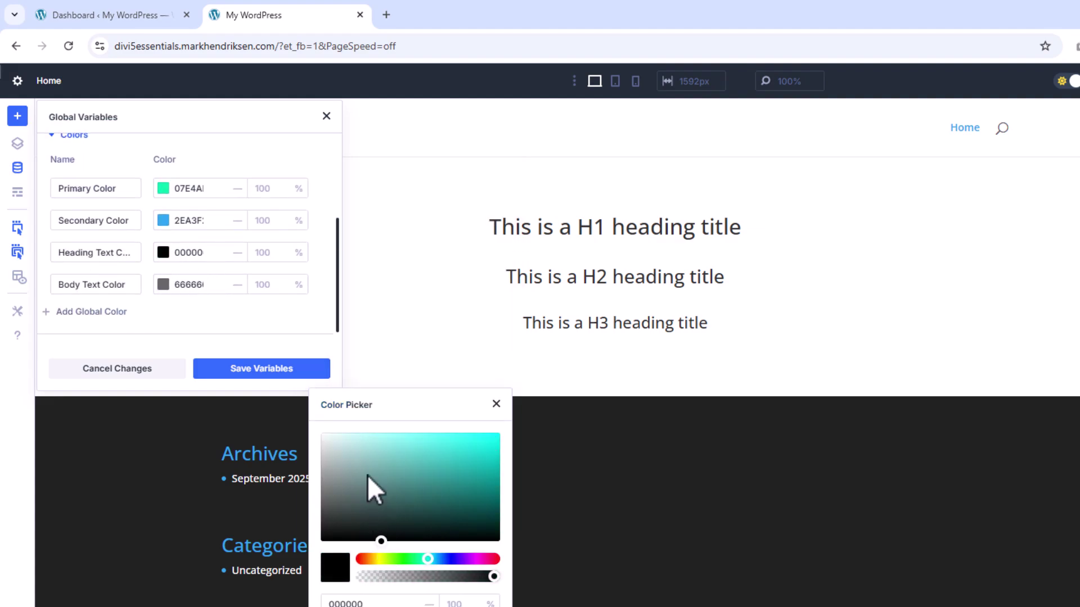
scroll(165, 295, "up", 3)
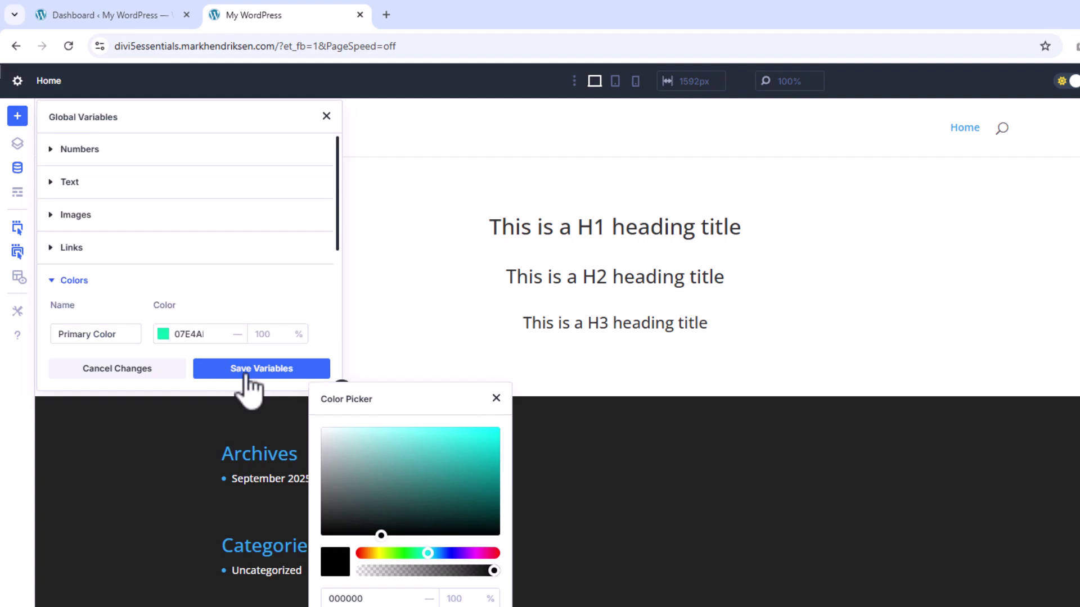
scroll(236, 332, "down", 3)
double_click(343, 597)
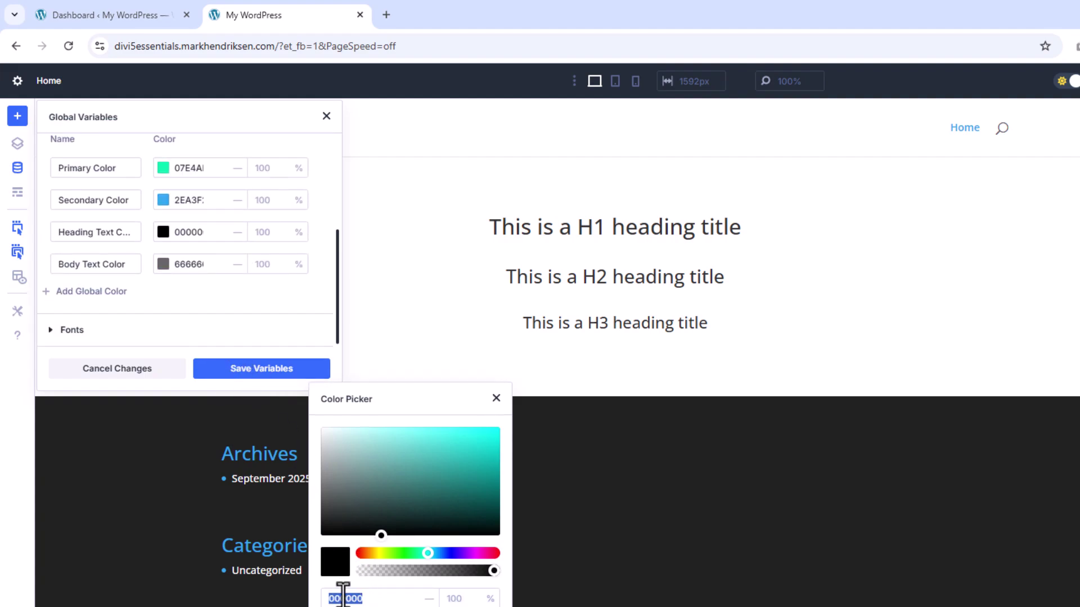
type("4C4C4C")
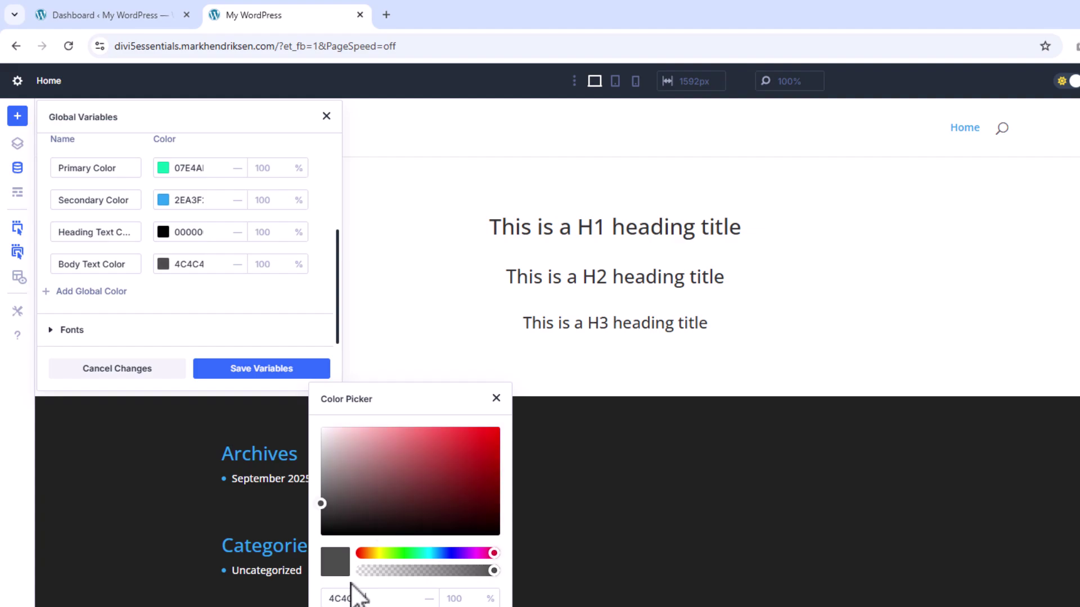
Step: Add a global color named 'Button hover color' with hex 09C598
left_click(118, 291)
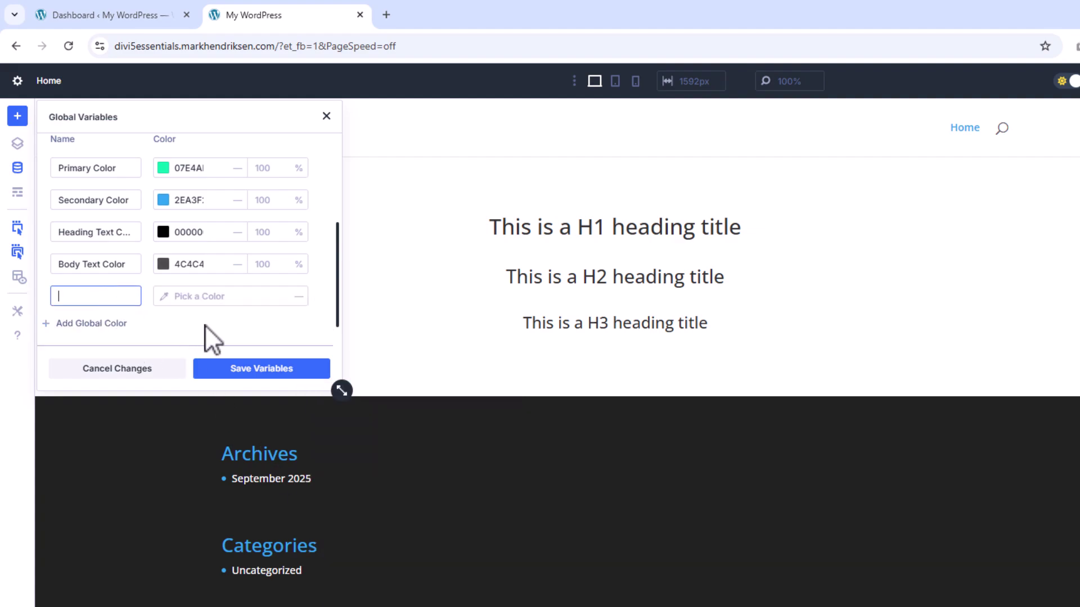
type("Button hover color")
left_click(165, 299)
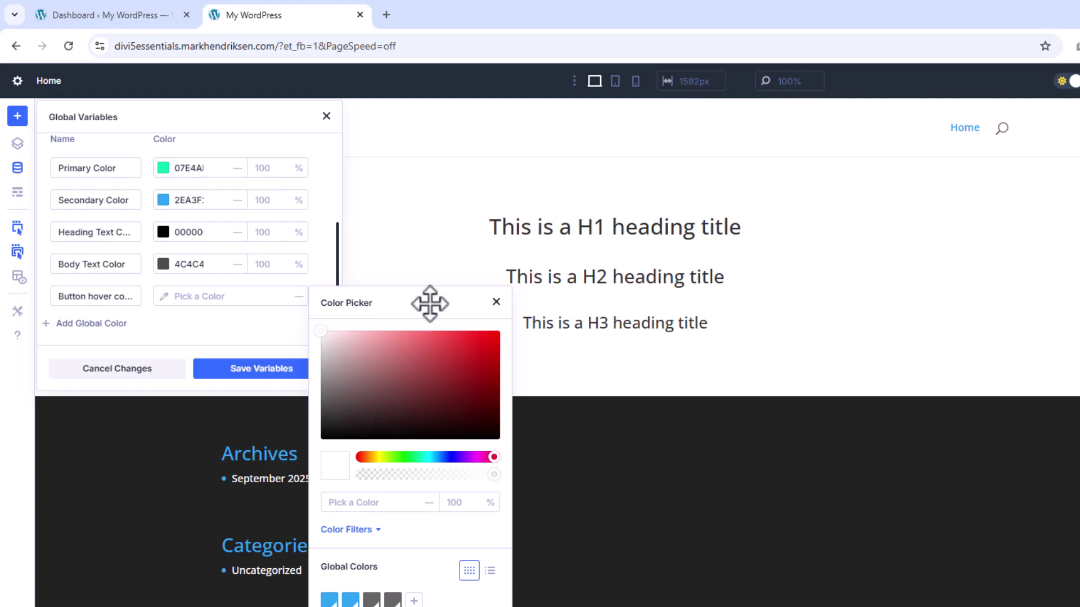
type("09c598")
key("Return")
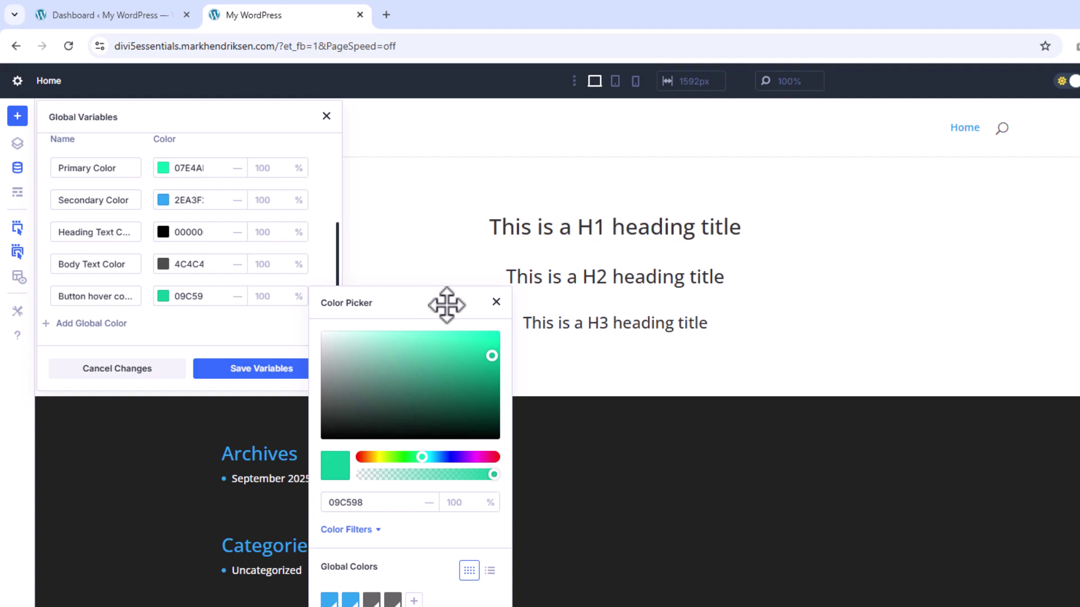
left_click(496, 303)
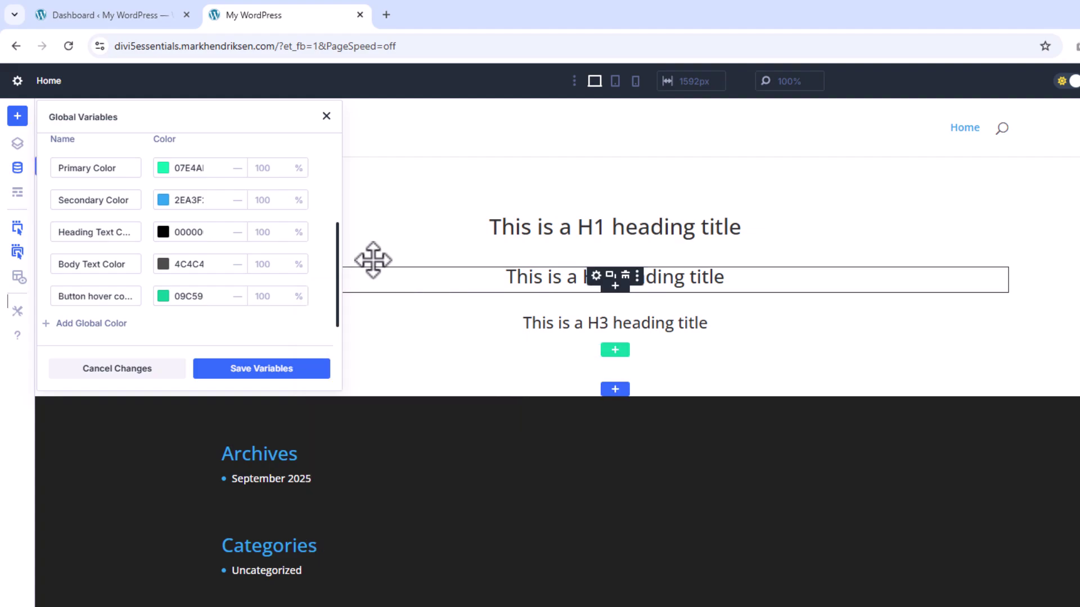
Step: Save the global variables and apply the changes site-wide
left_click(281, 372)
left_click(281, 370)
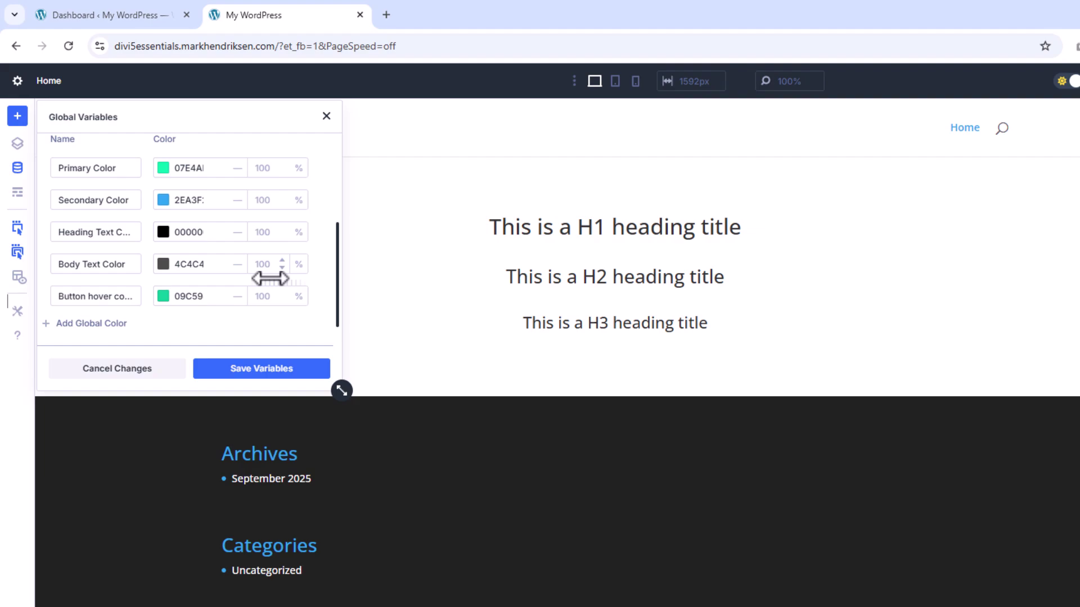
scroll(265, 271, "down", 1)
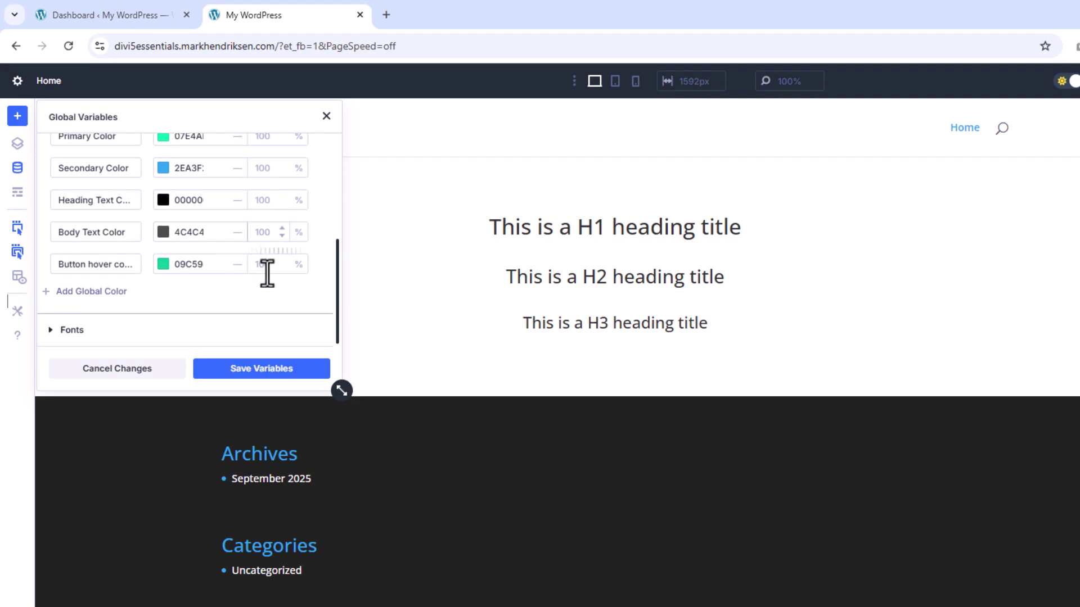
Step: Set the Headings global font to Inter and save the variables site-wide
left_click(76, 330)
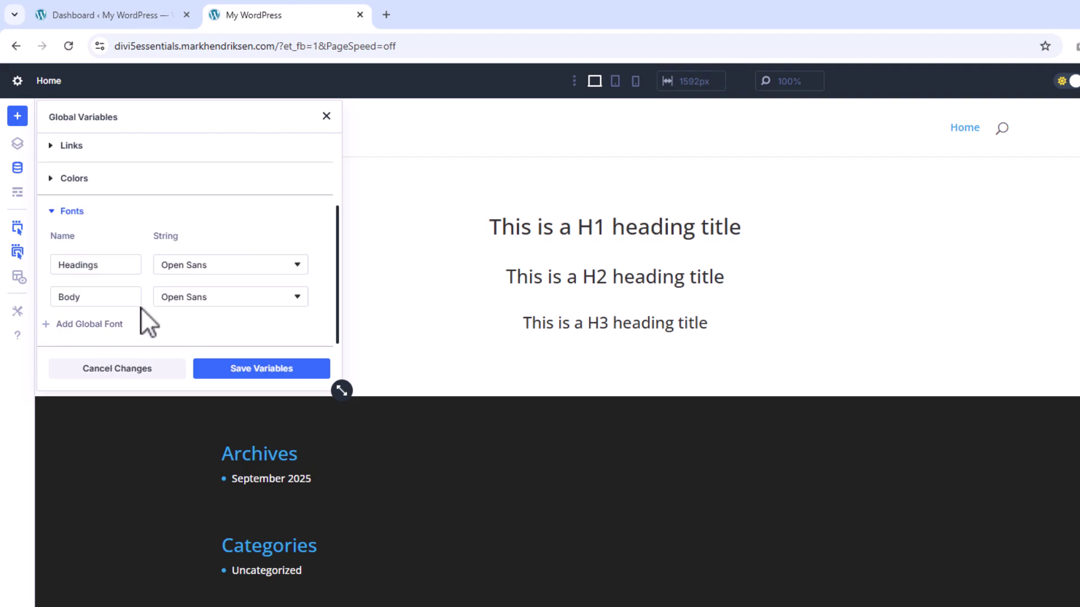
left_click(291, 267)
type("inter")
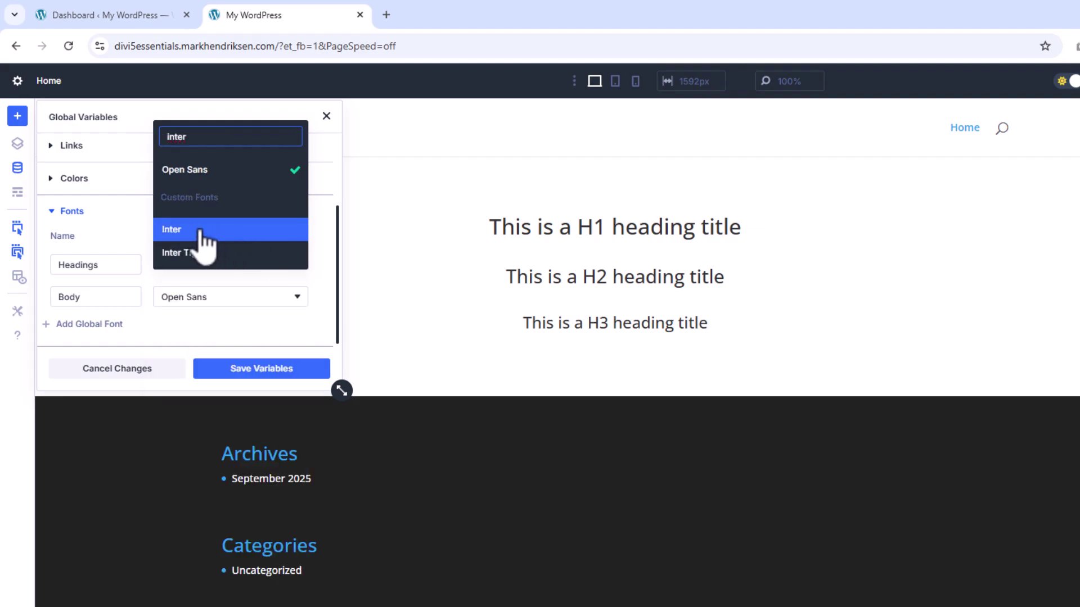
left_click(199, 229)
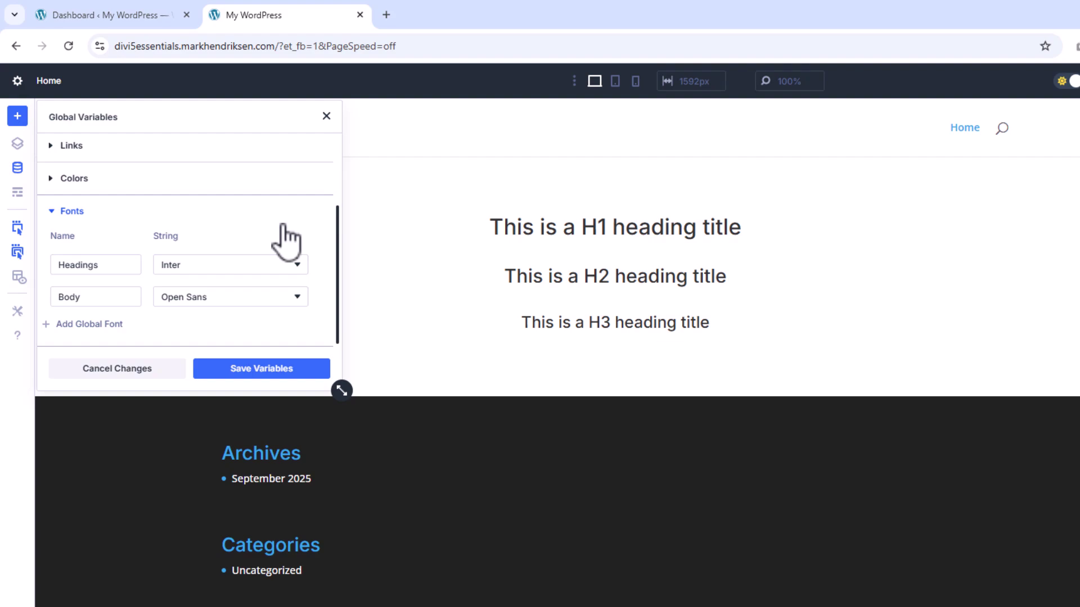
left_click(287, 371)
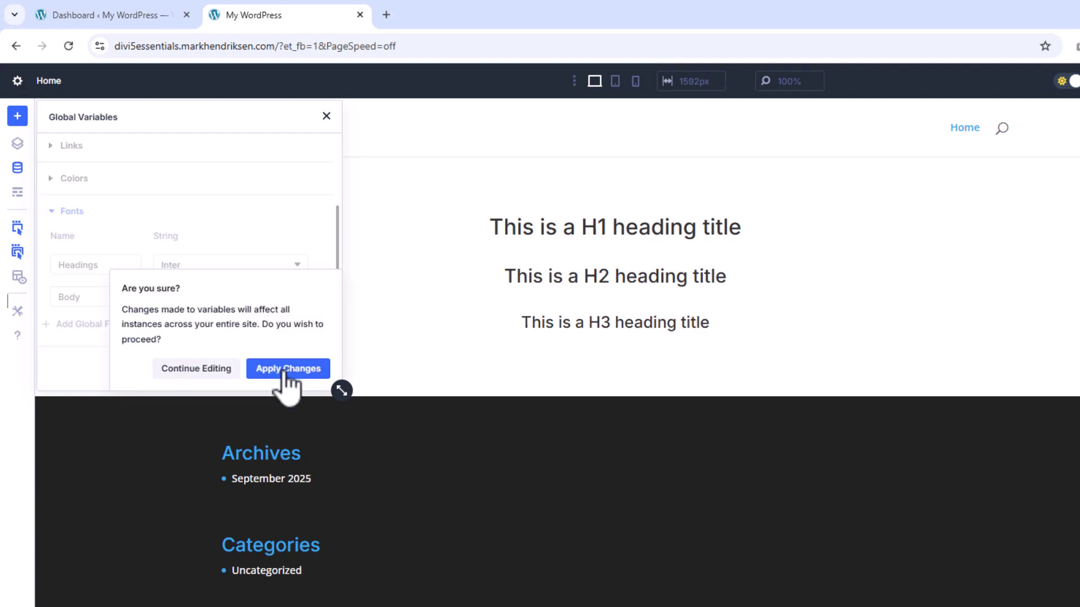
left_click(287, 370)
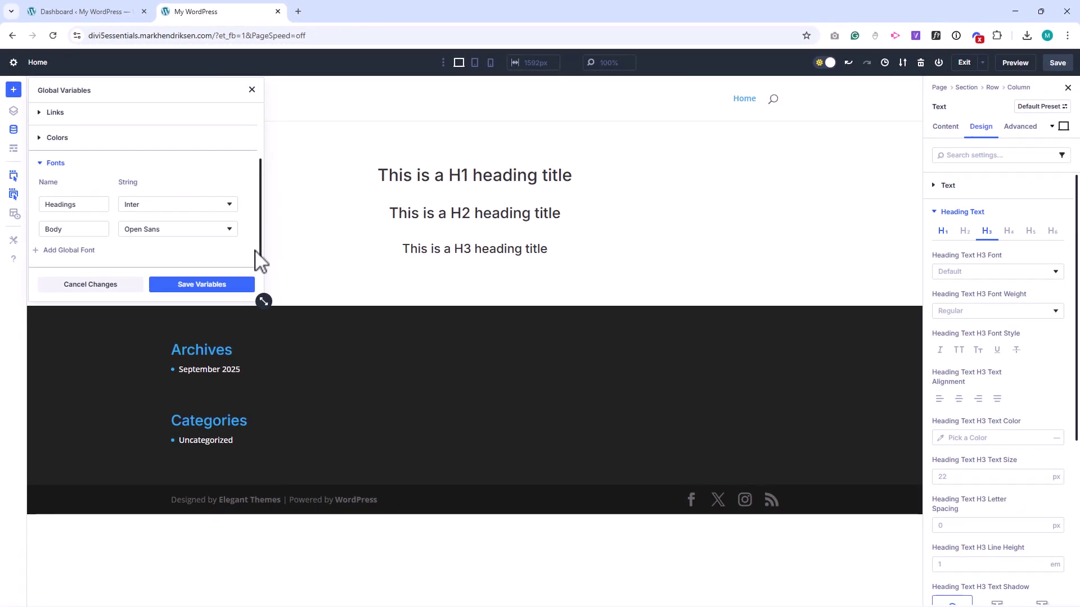
Step: Add a one-column row below the headings containing a Text module
left_click(253, 91)
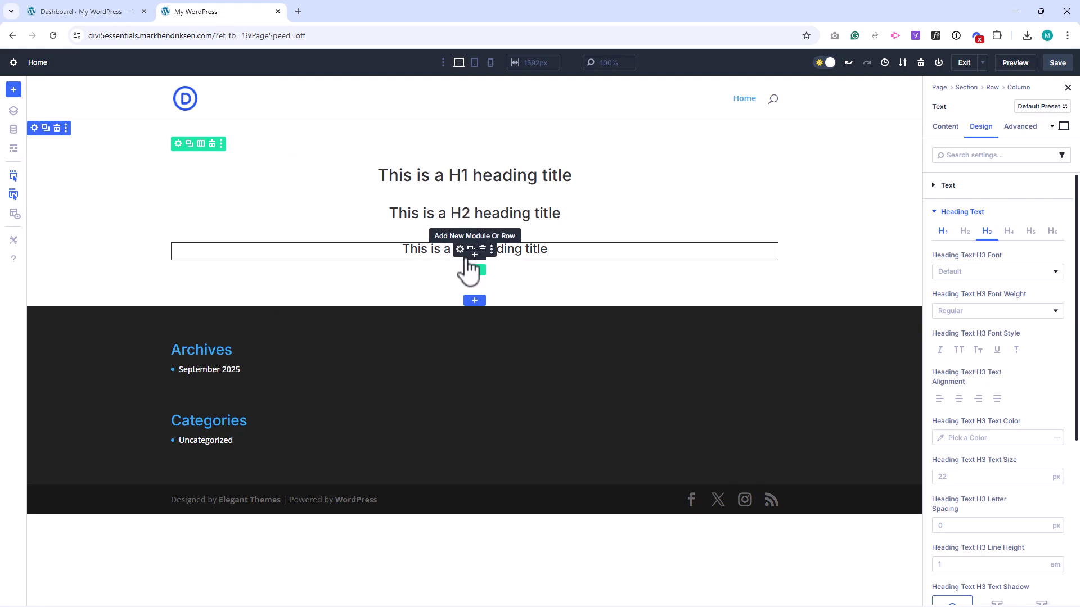
left_click(474, 287)
left_click(393, 178)
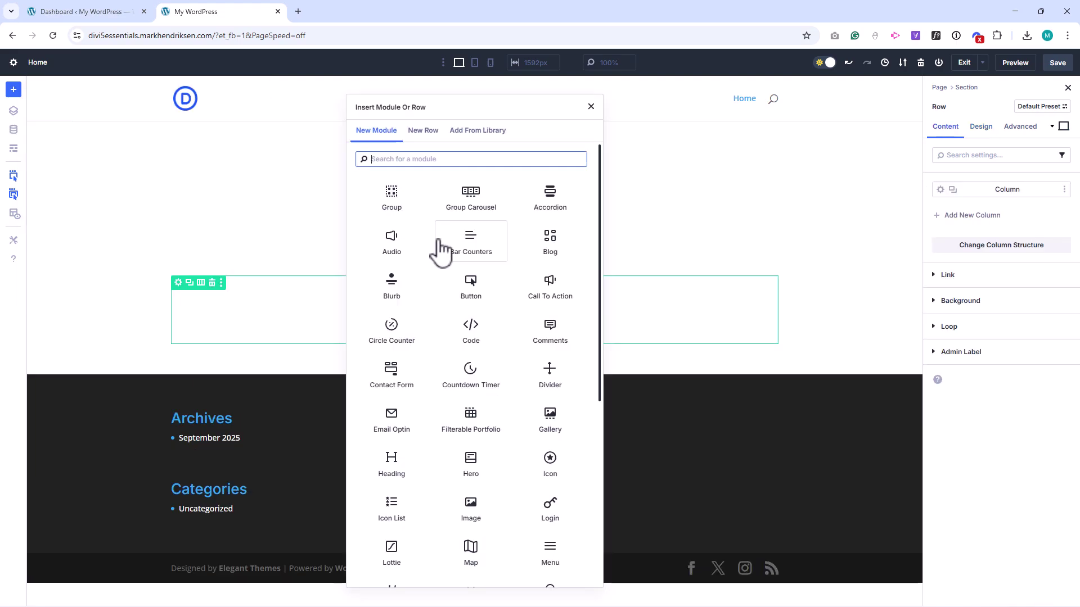
type("text")
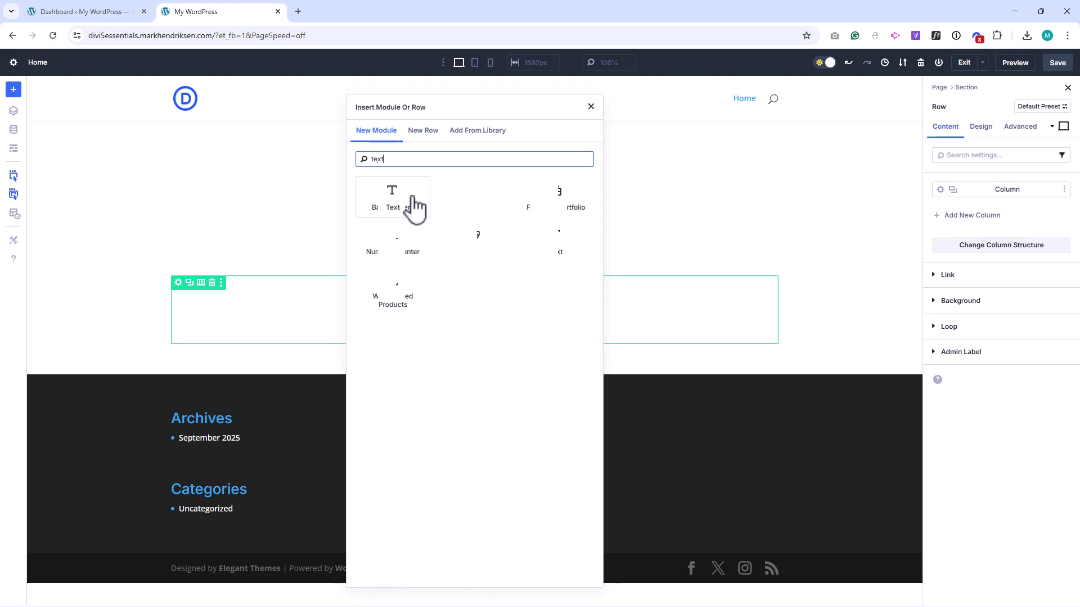
left_click(415, 206)
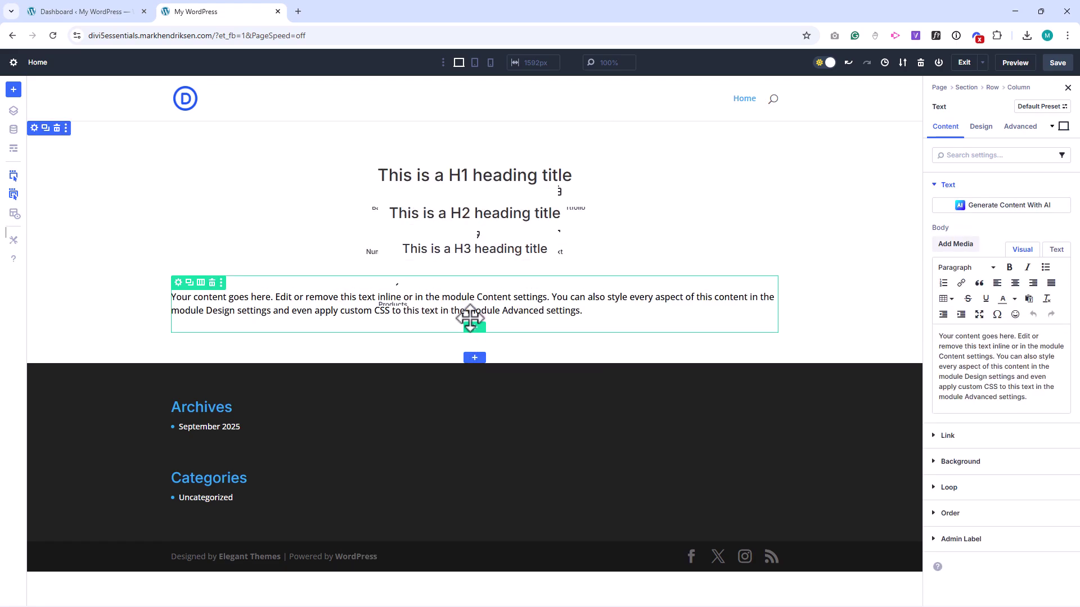
left_click(478, 318)
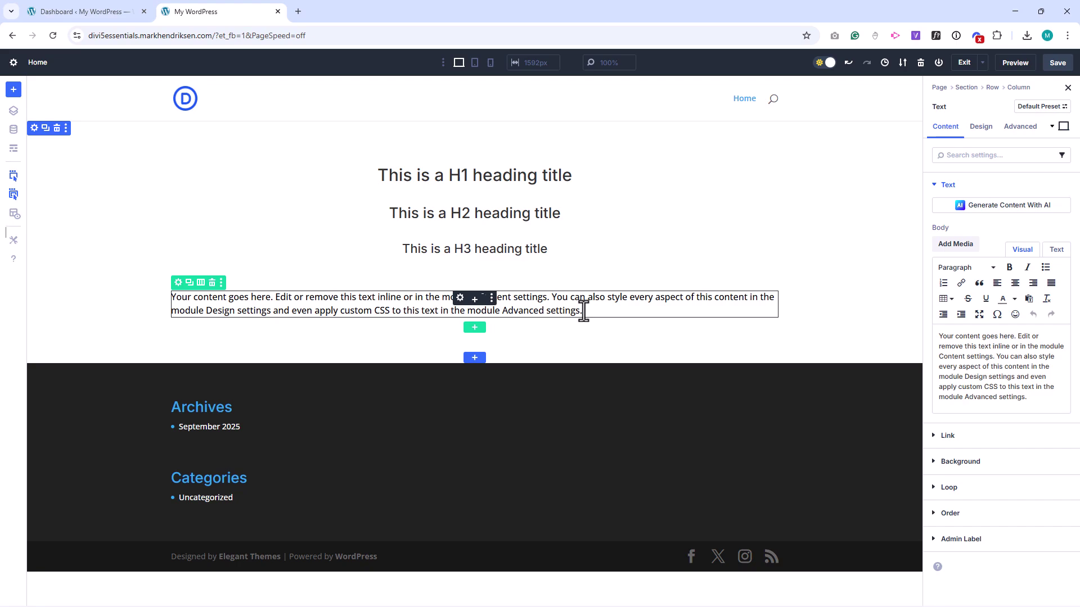
Step: In the Text default preset's design settings, set Text Size to the 'body text' variable
left_click(1057, 108)
mouse_move(1060, 138)
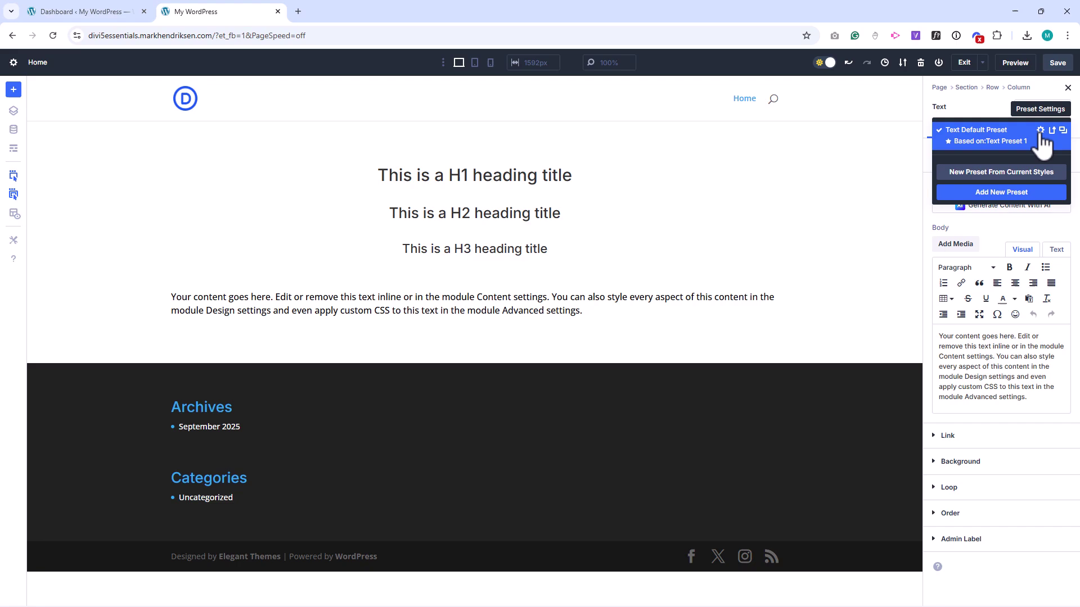
left_click(1041, 131)
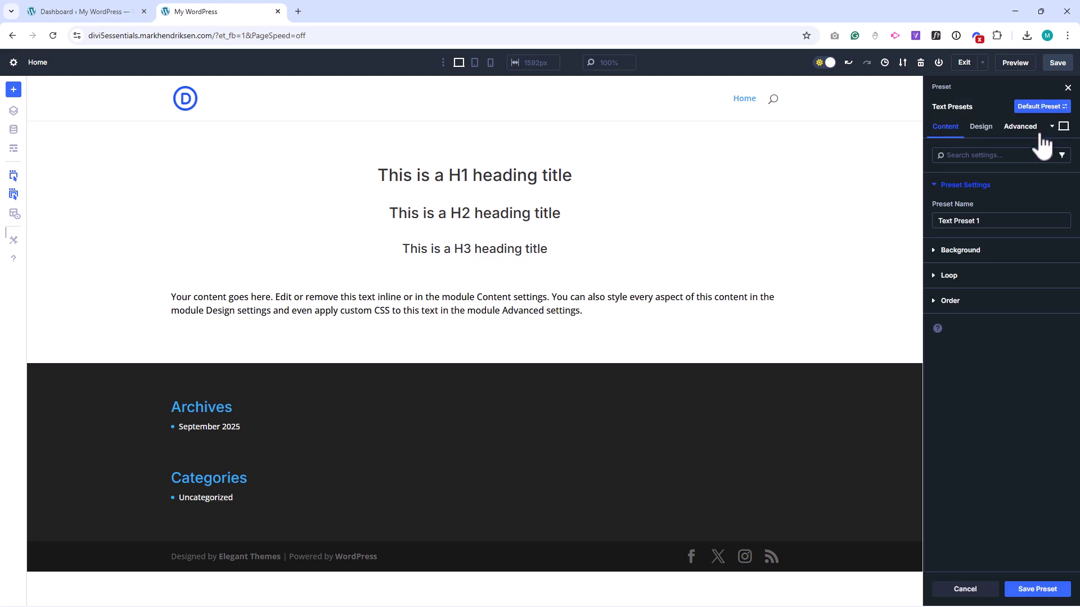
left_click(984, 131)
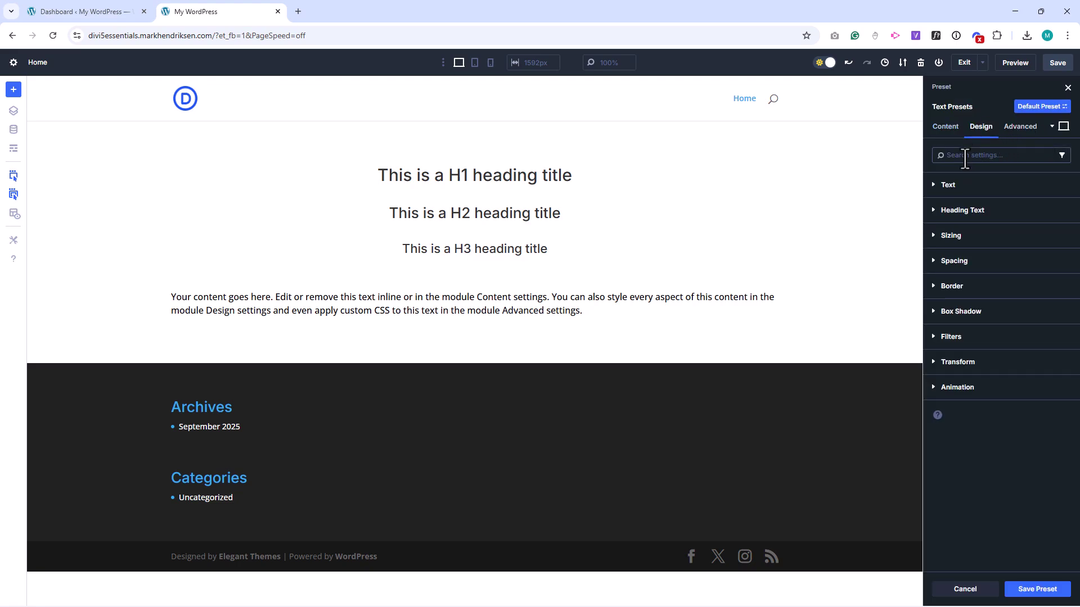
left_click(955, 187)
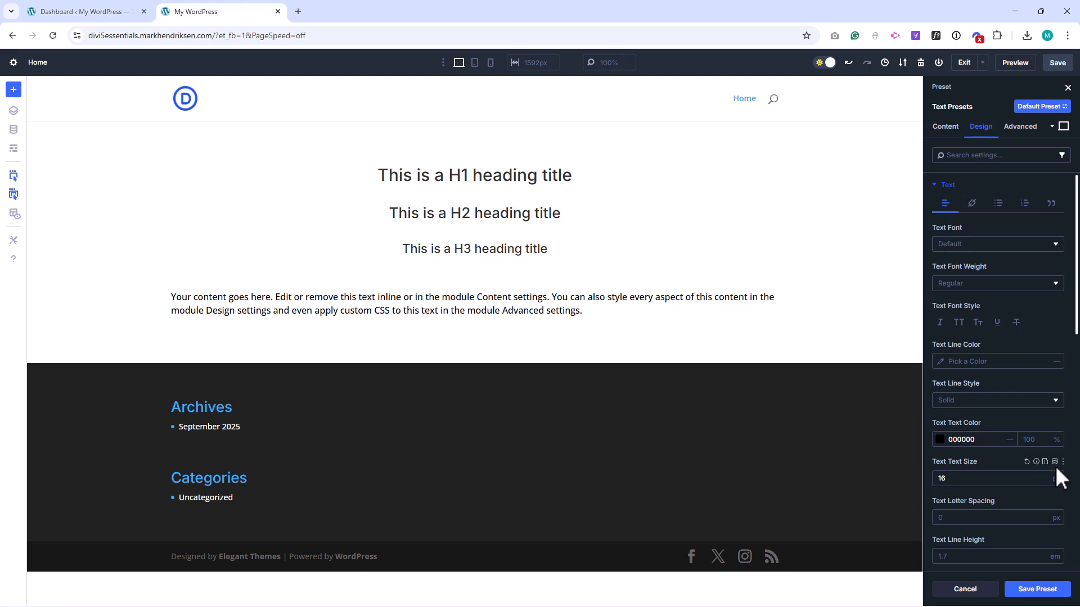
left_click(1055, 462)
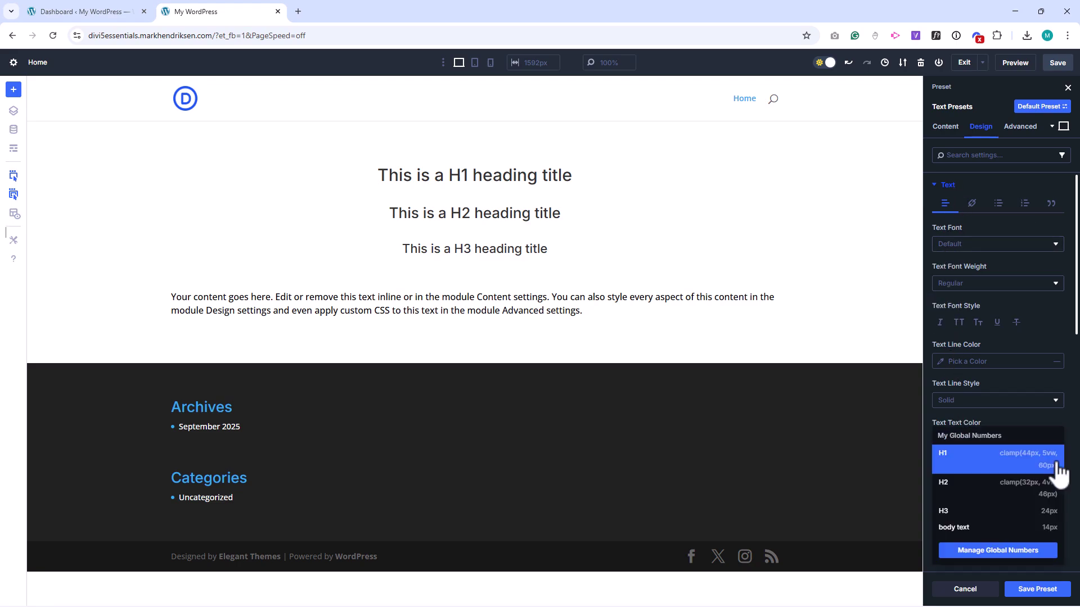
left_click(997, 528)
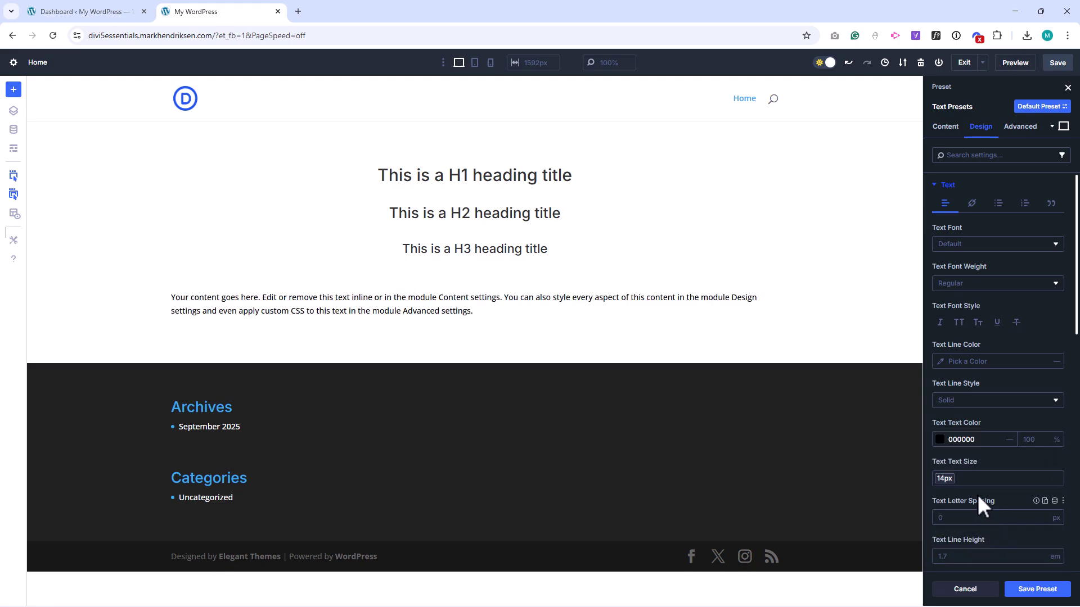
left_click(932, 183)
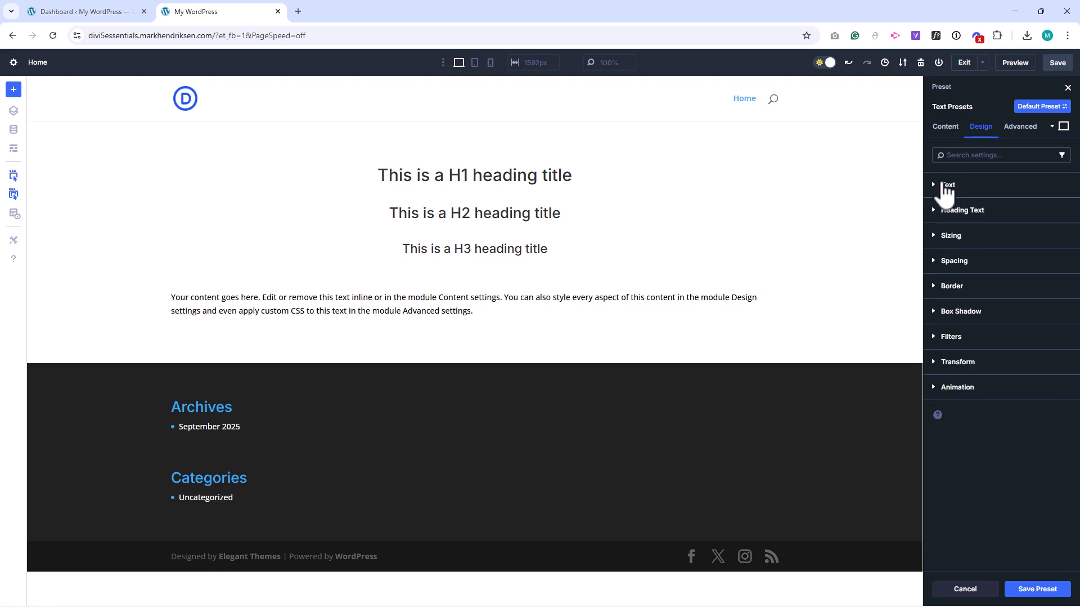
Step: Give H1 headings the Headings global font in Bold weight
left_click(955, 211)
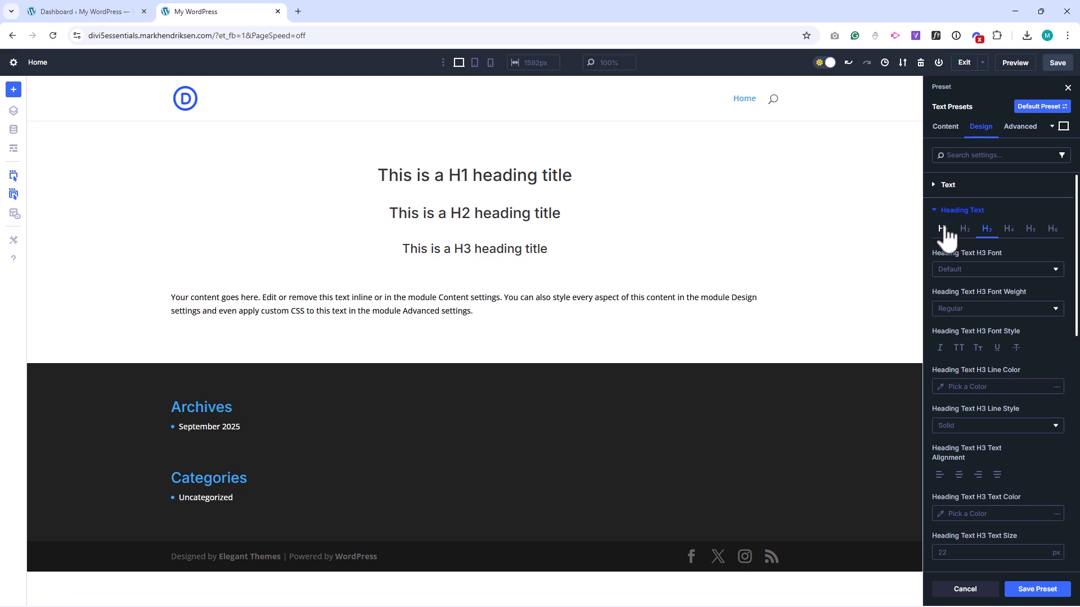
left_click(945, 229)
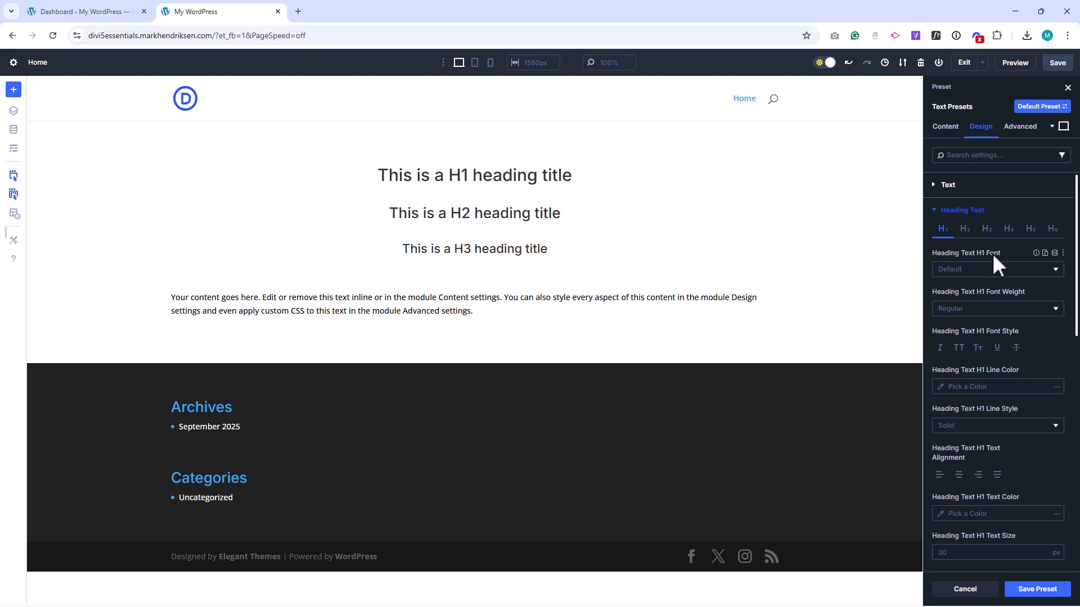
left_click(1054, 253)
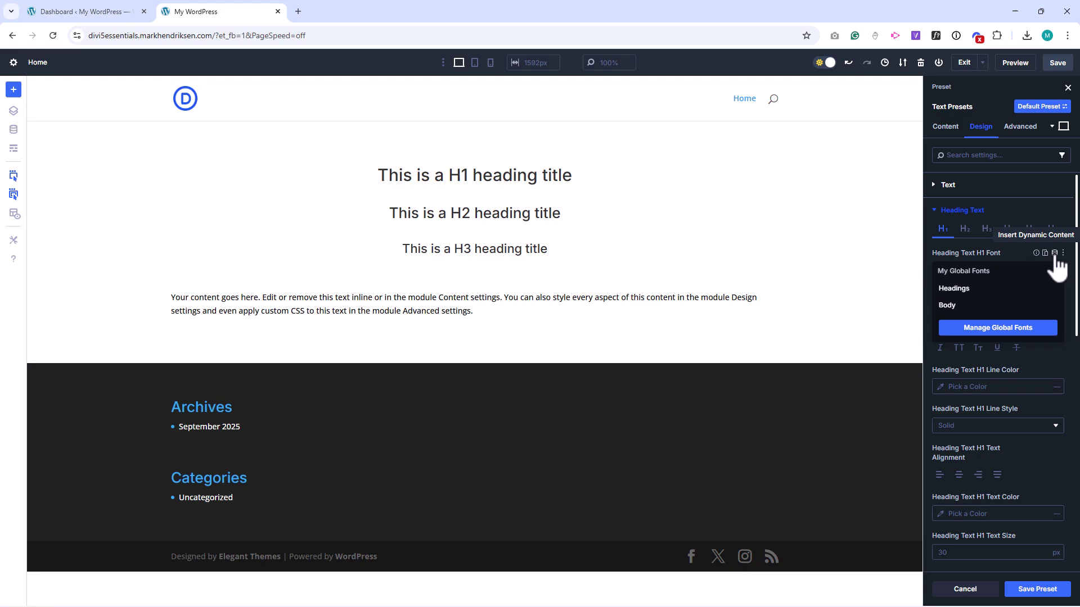
left_click(966, 295)
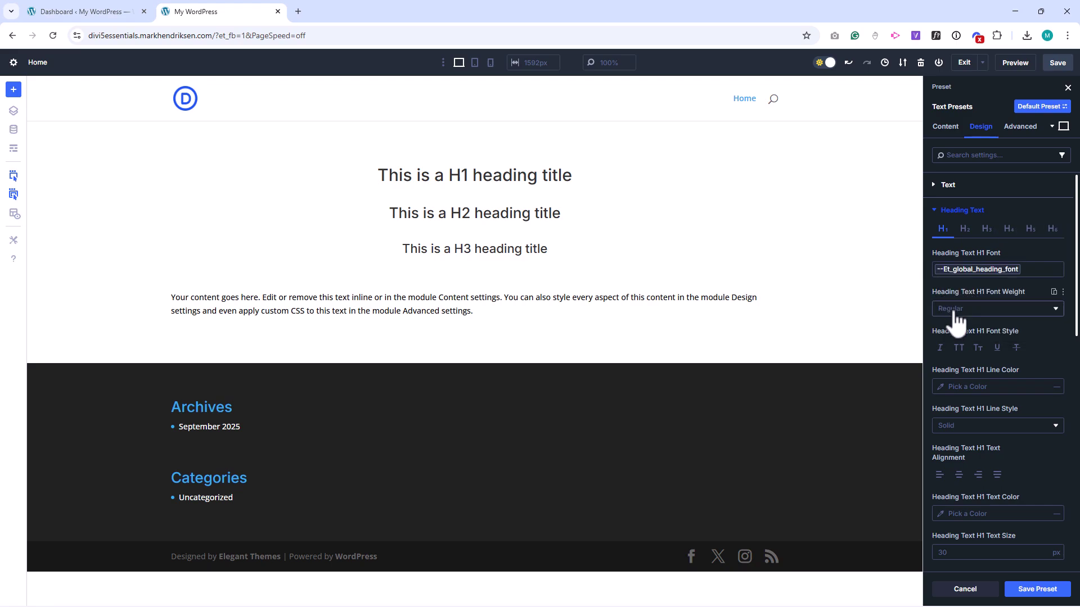
left_click(954, 310)
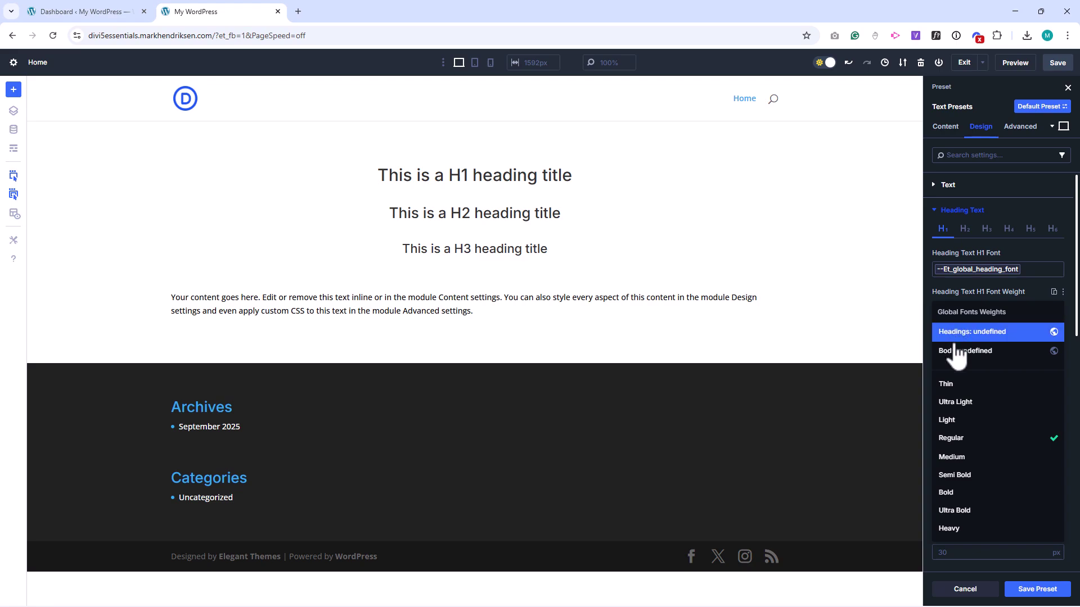
left_click(962, 497)
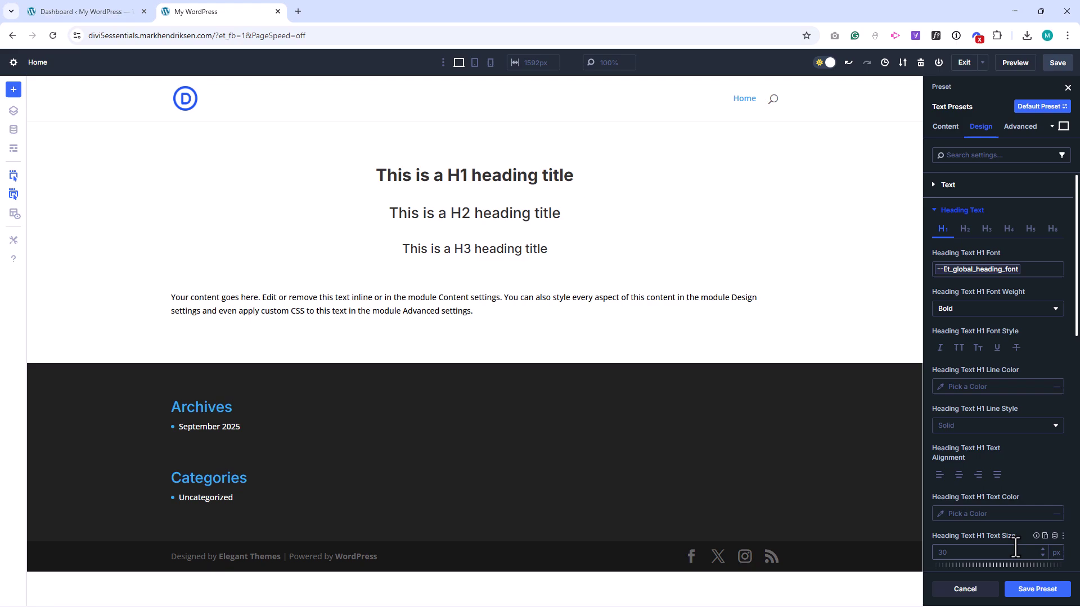
Step: Size H1 with the H1 clamp variable and set its line height to 1.1
left_click(1055, 537)
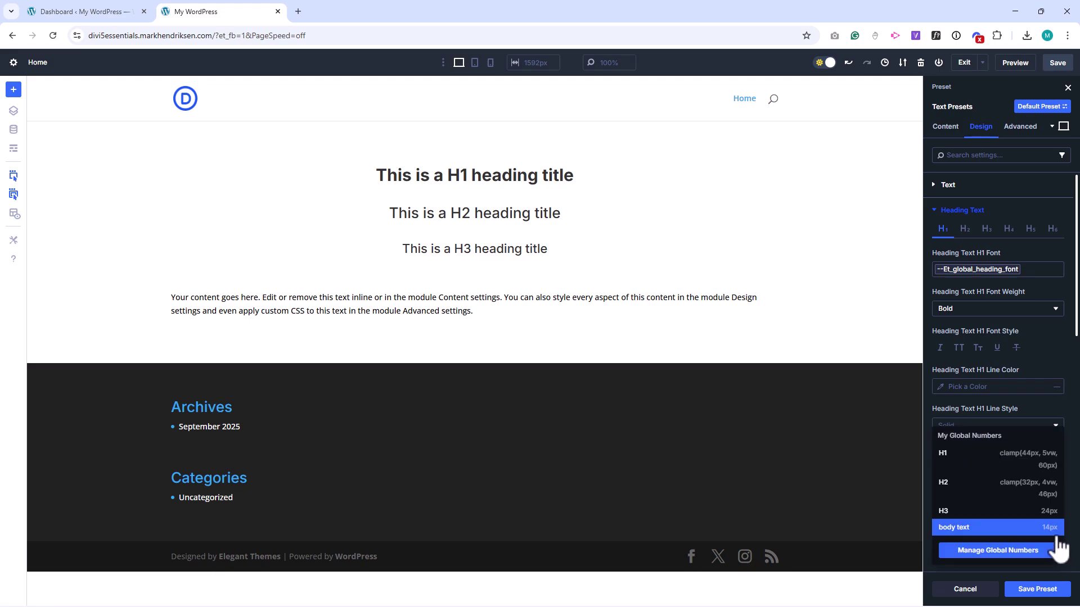
left_click(960, 455)
scroll(961, 472, "down", 2)
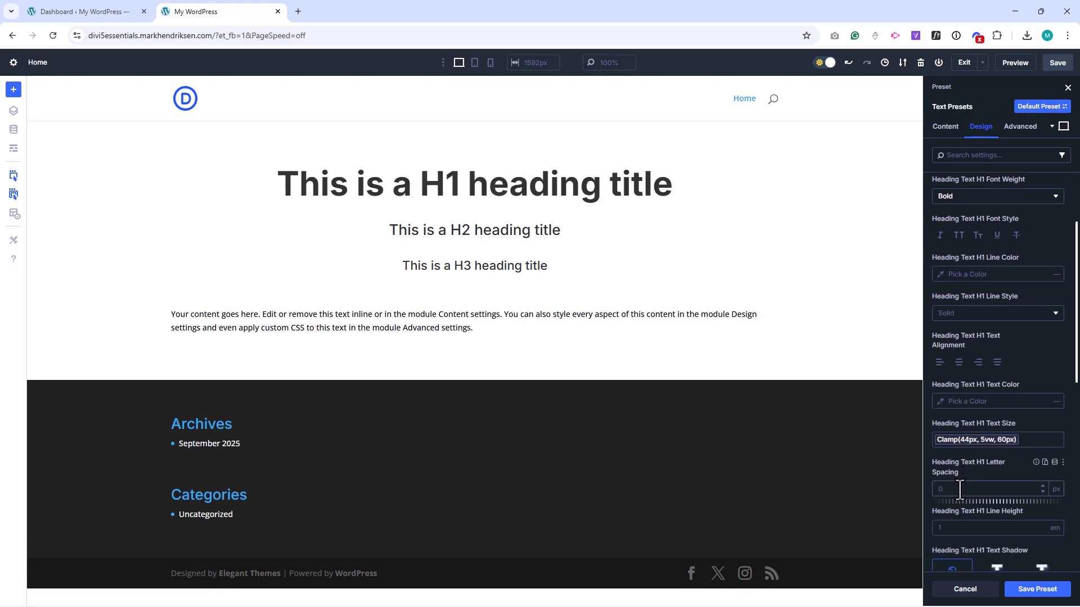
left_click(994, 532)
type("1.1")
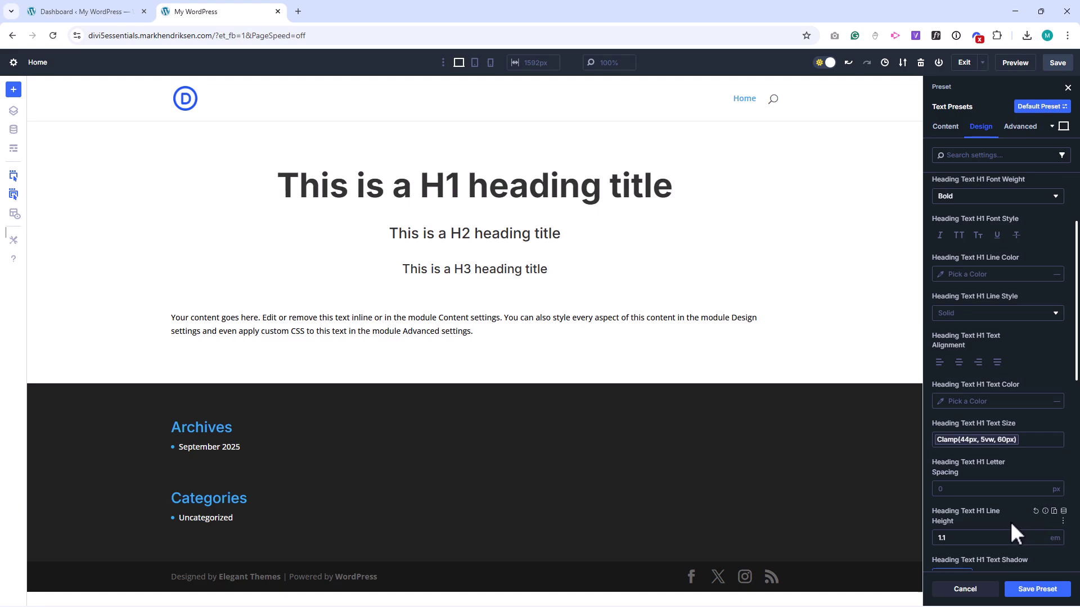
scroll(1001, 515, "up", 2)
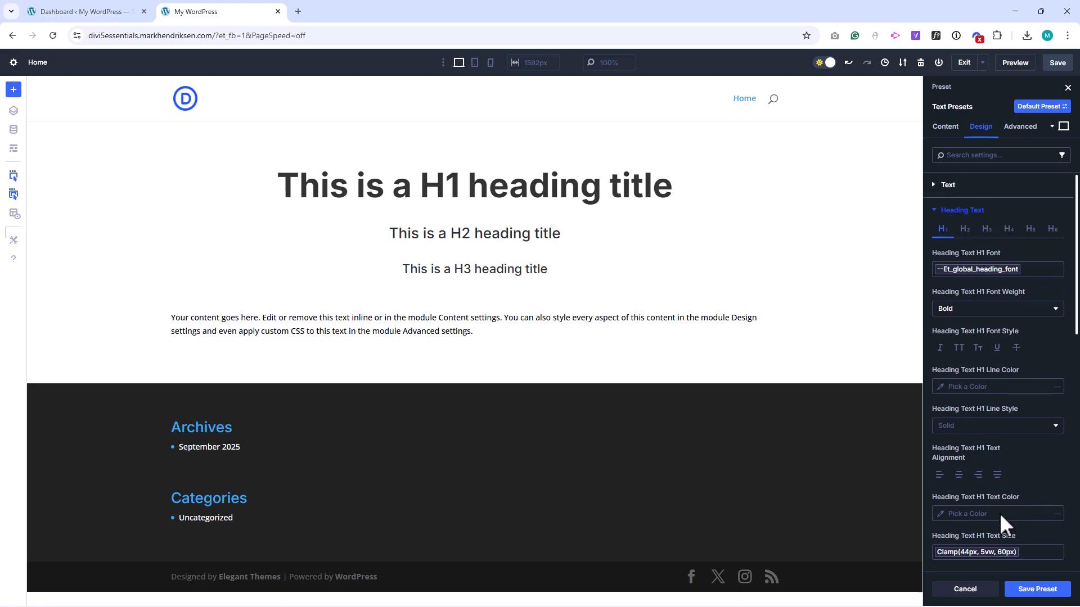
Step: Make H2 headings Bold in the Headings global font, sized by the H2 variable
left_click(964, 228)
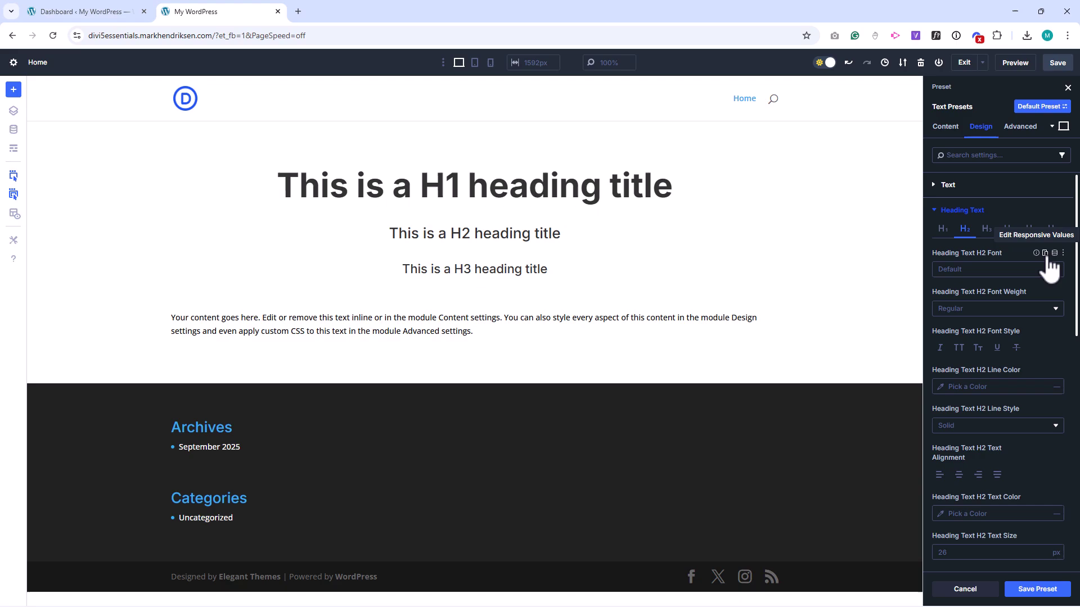
left_click(1056, 254)
left_click(974, 288)
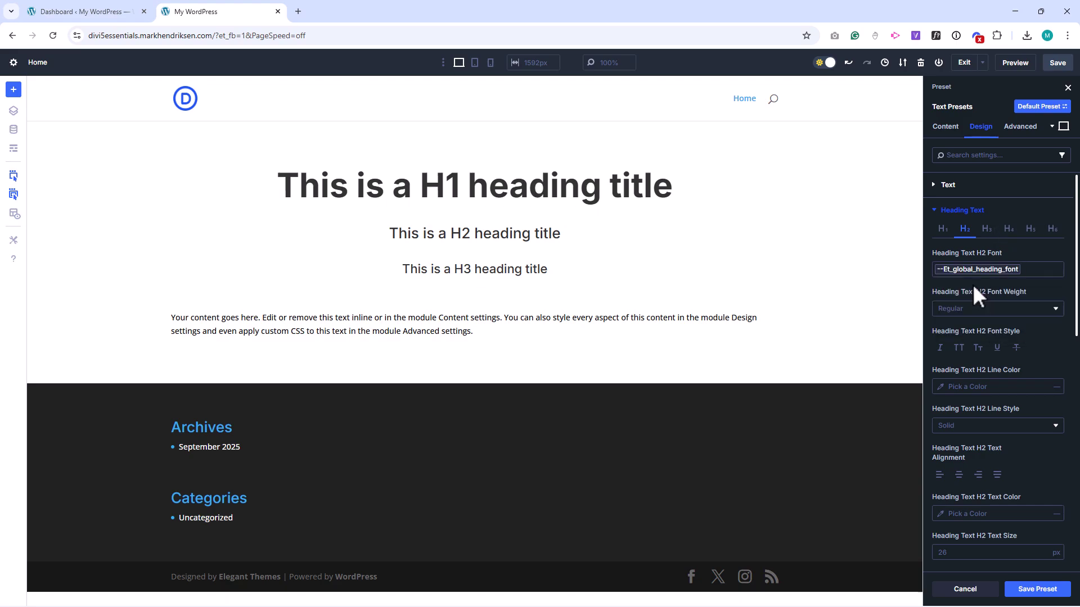
left_click(1014, 310)
left_click(957, 493)
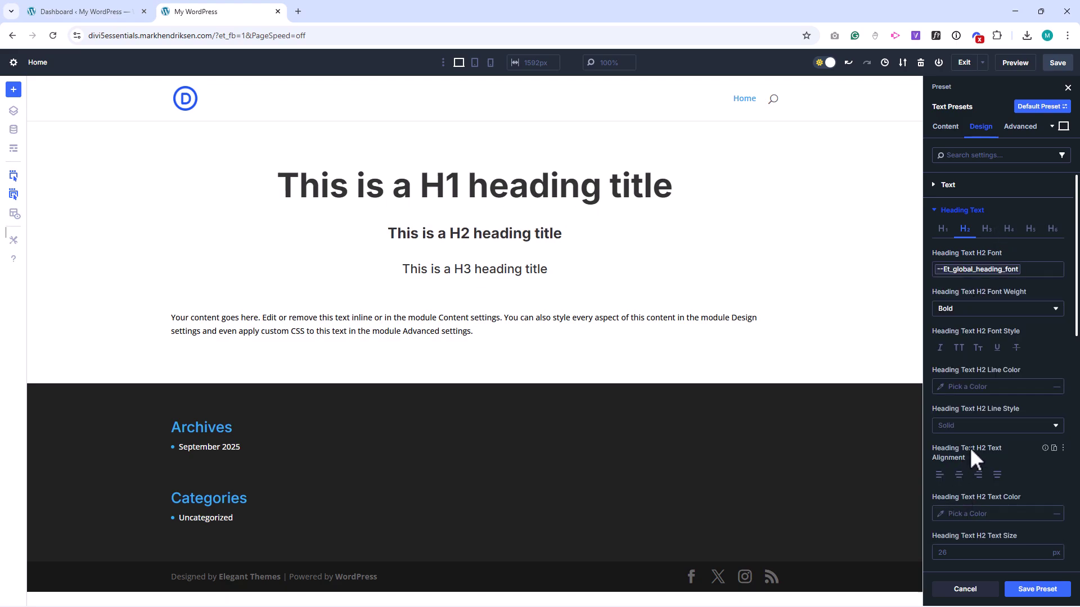
left_click(1054, 536)
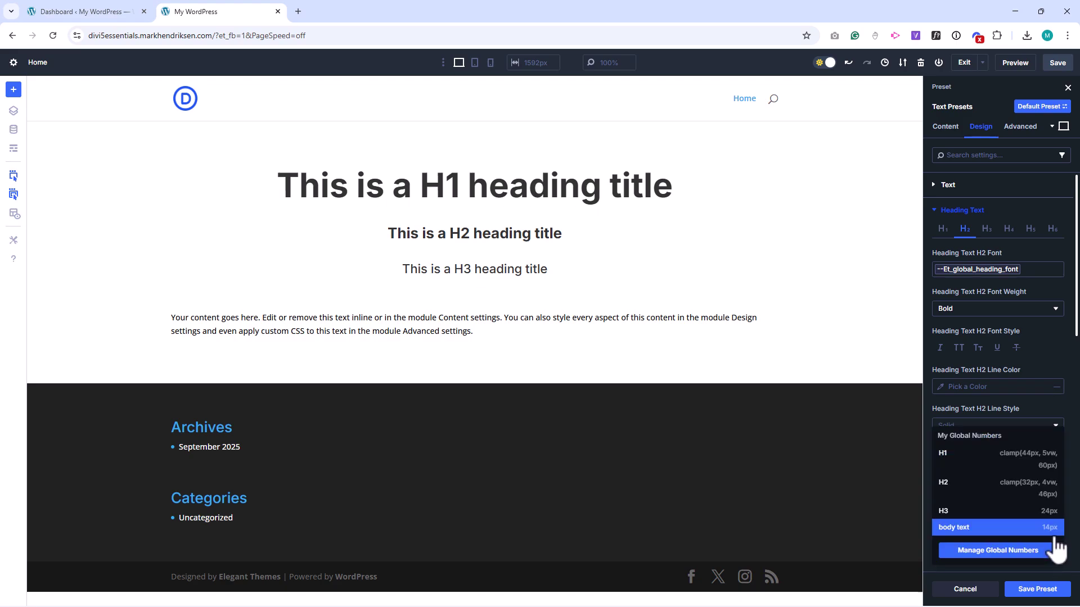
left_click(986, 490)
scroll(982, 482, "down", 3)
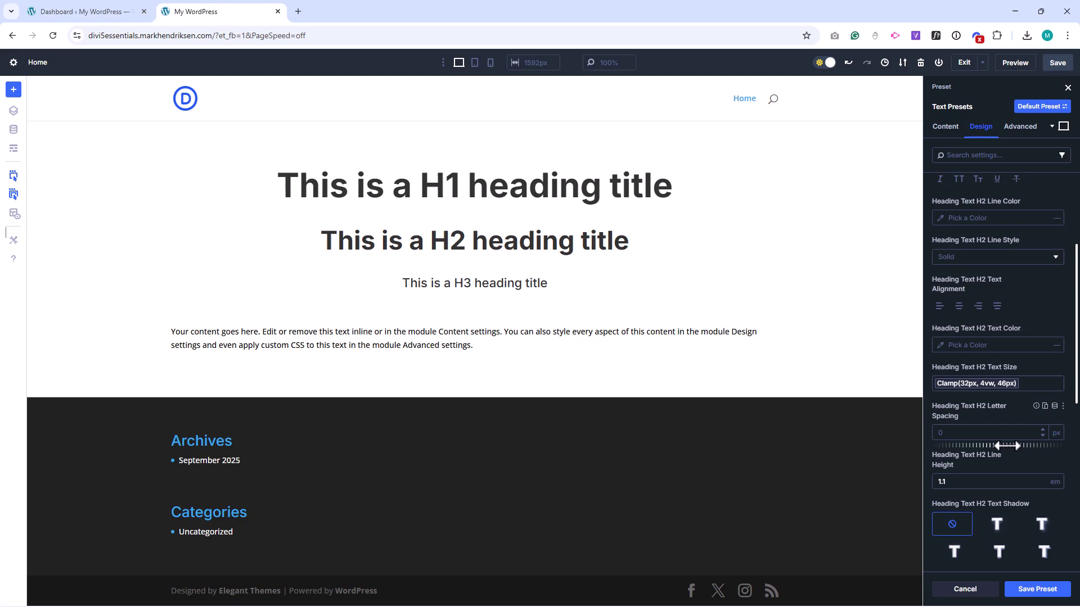
scroll(1006, 360, "up", 3)
Step: Make H3 headings Bold in the Headings font at the 24px H3 size, then save the preset sitewide
left_click(986, 229)
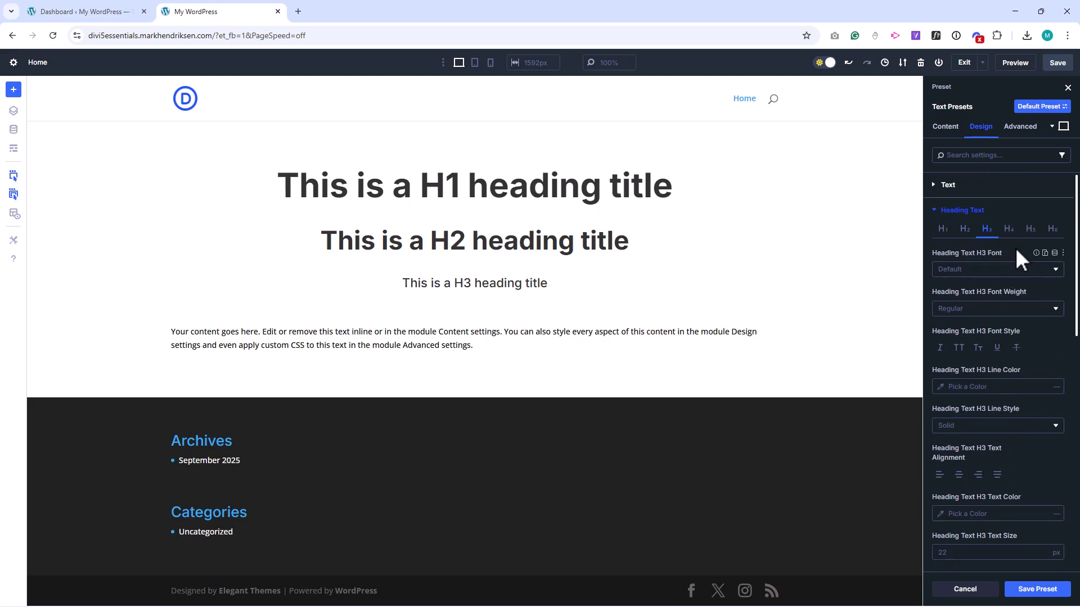
left_click(1054, 253)
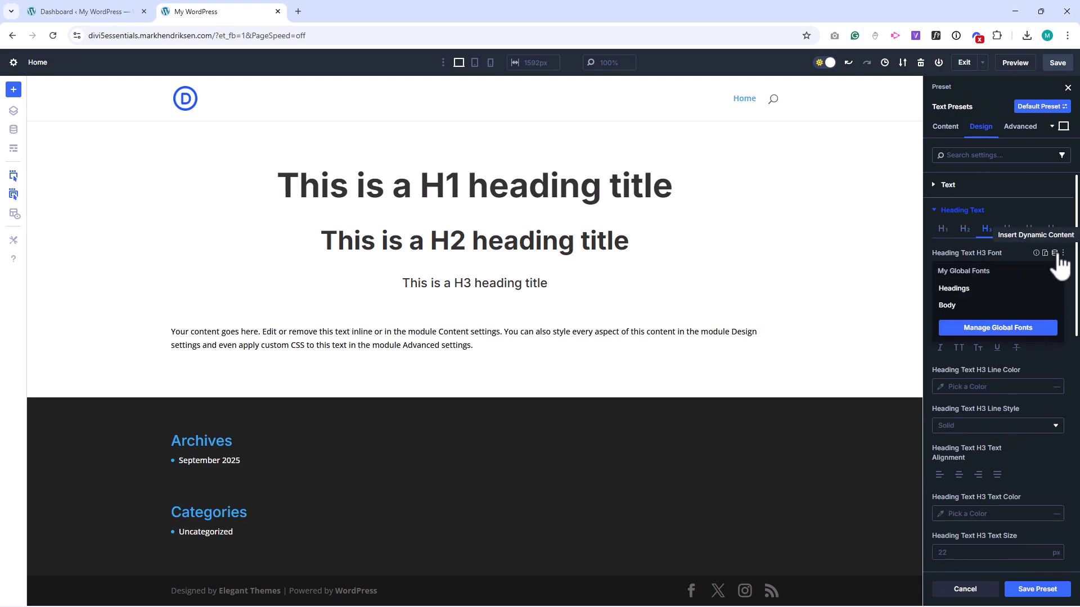
left_click(977, 288)
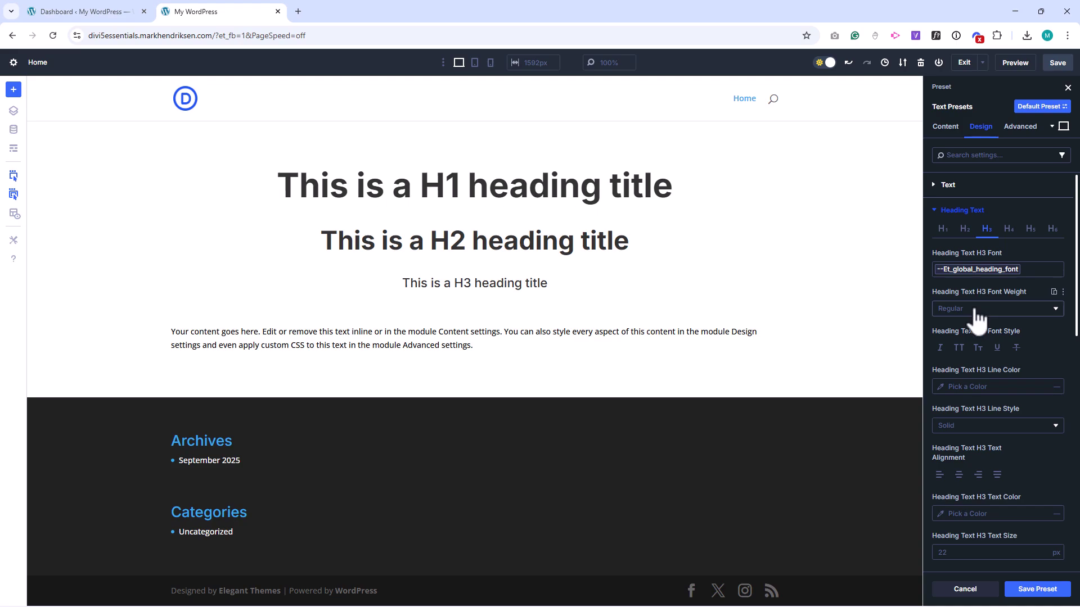
left_click(976, 318)
left_click(952, 492)
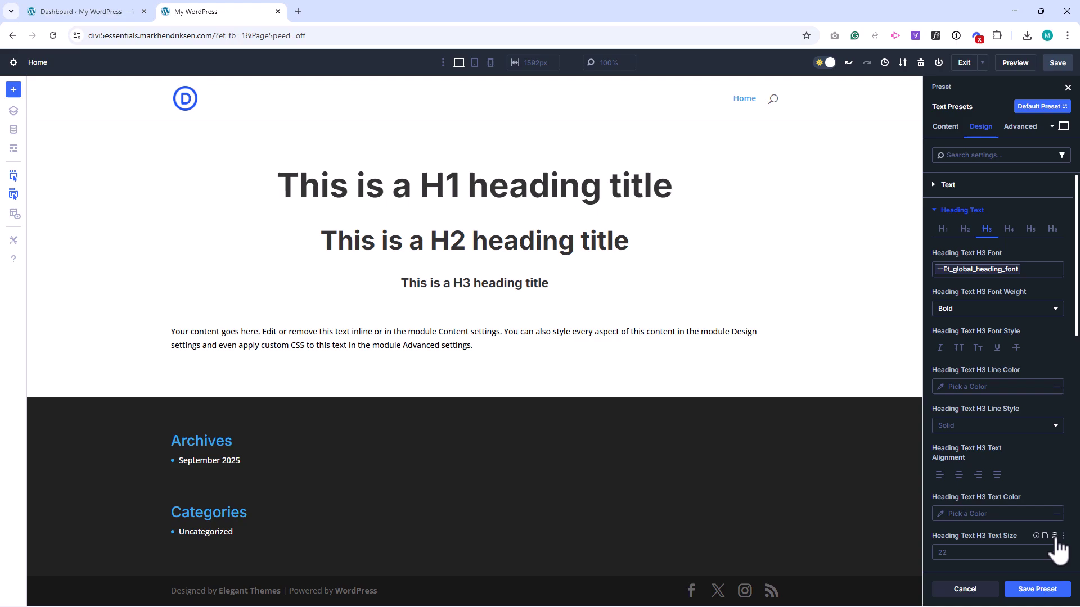
left_click(1054, 536)
left_click(971, 512)
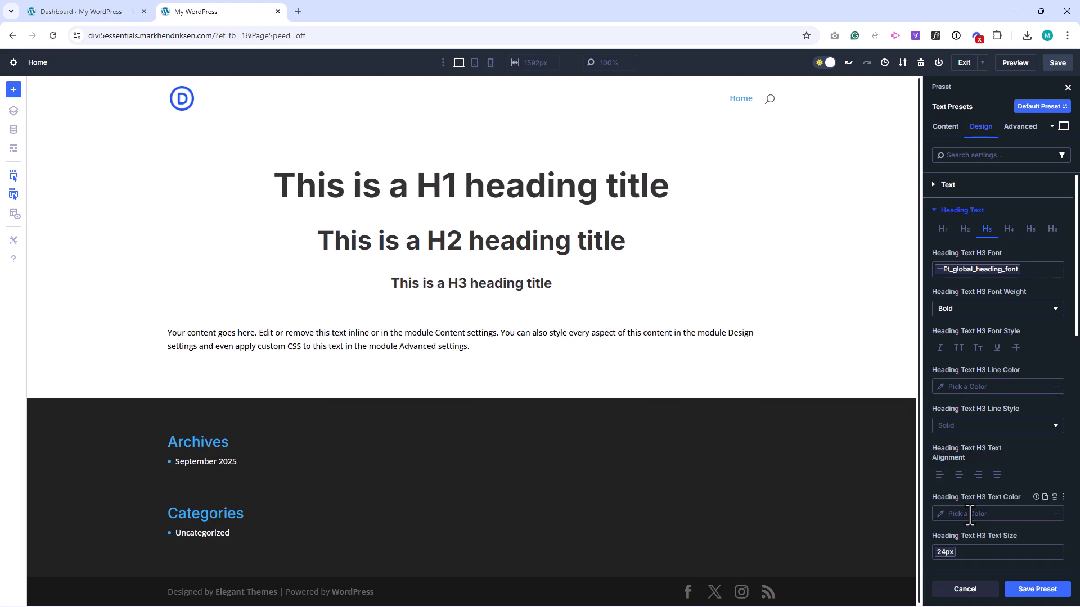
scroll(969, 514, "down", 3)
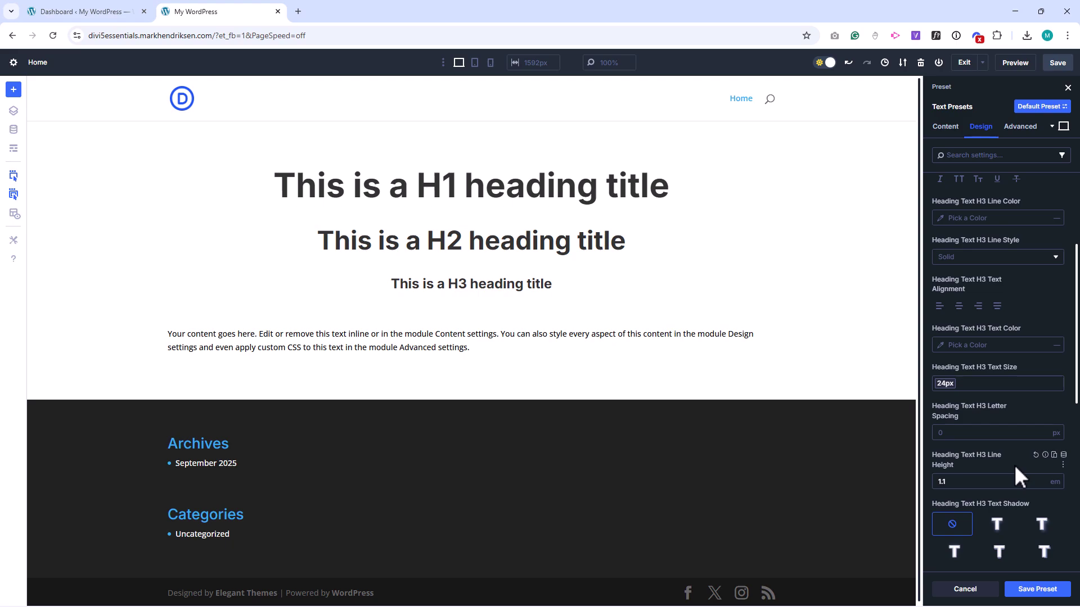
left_click(1037, 588)
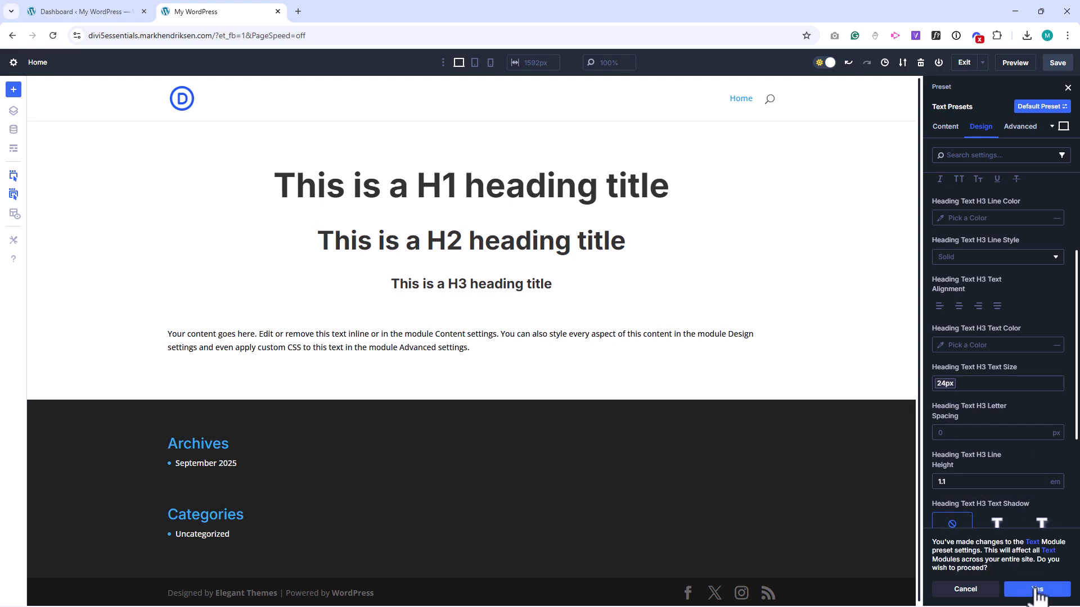
left_click(1037, 590)
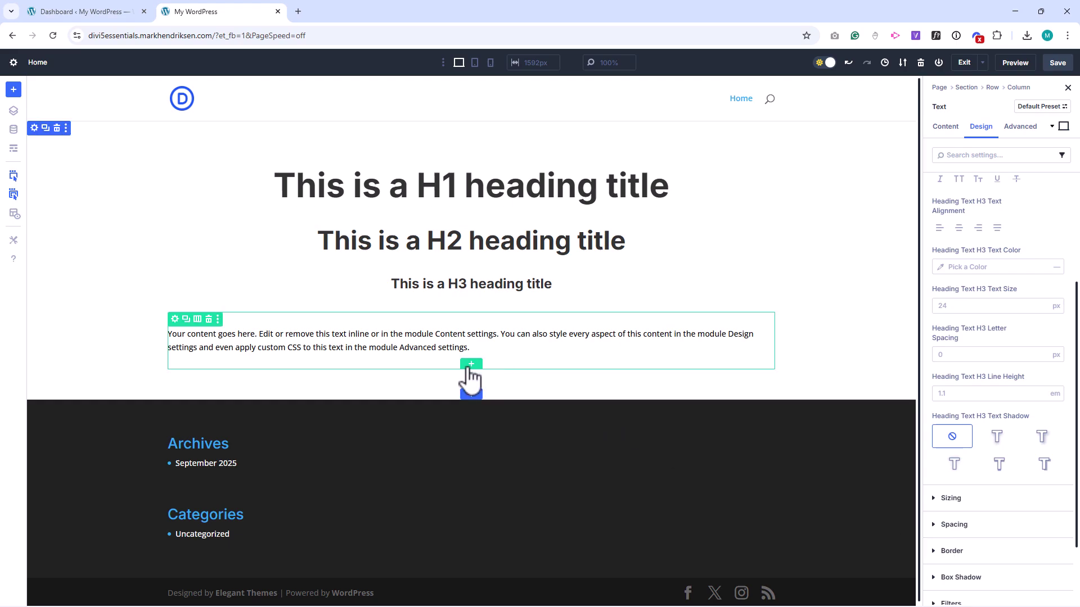
Step: Insert an empty single-column row below the text and open its preset choices
left_click(470, 366)
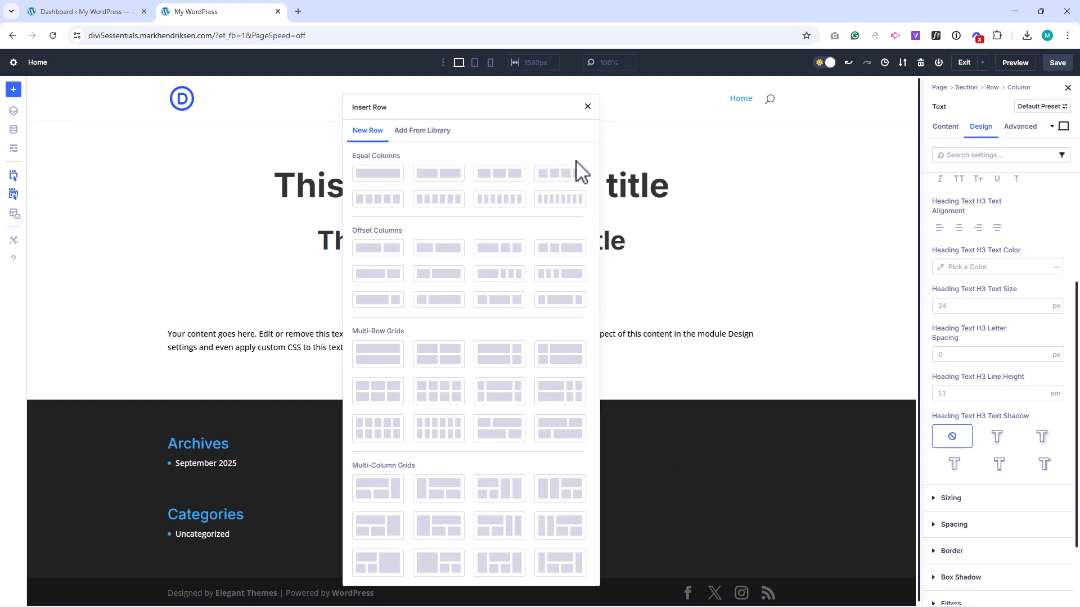
left_click(403, 175)
left_click(586, 106)
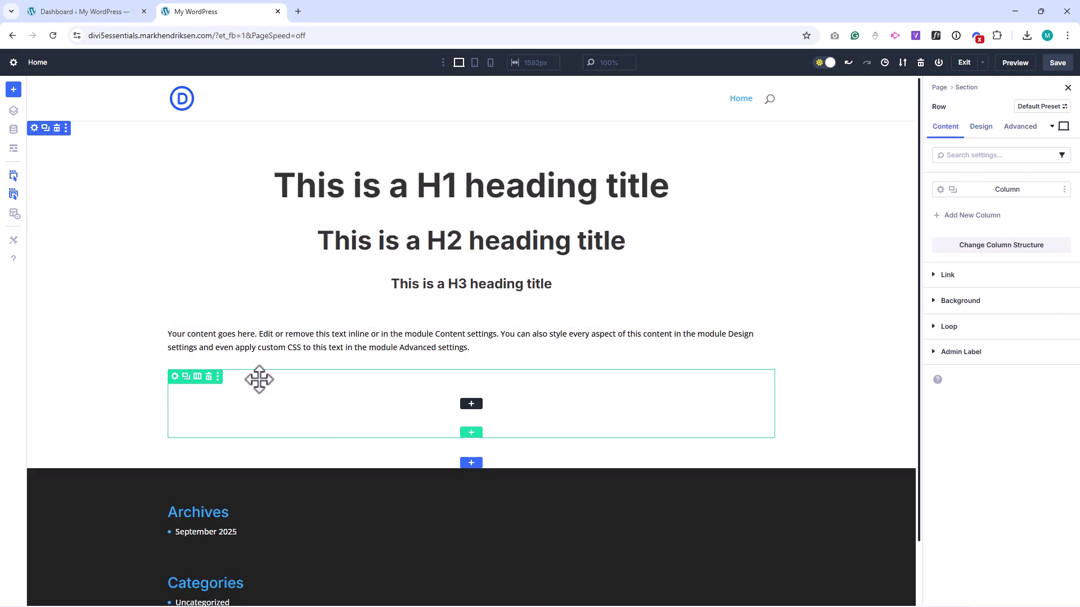
left_click(1063, 109)
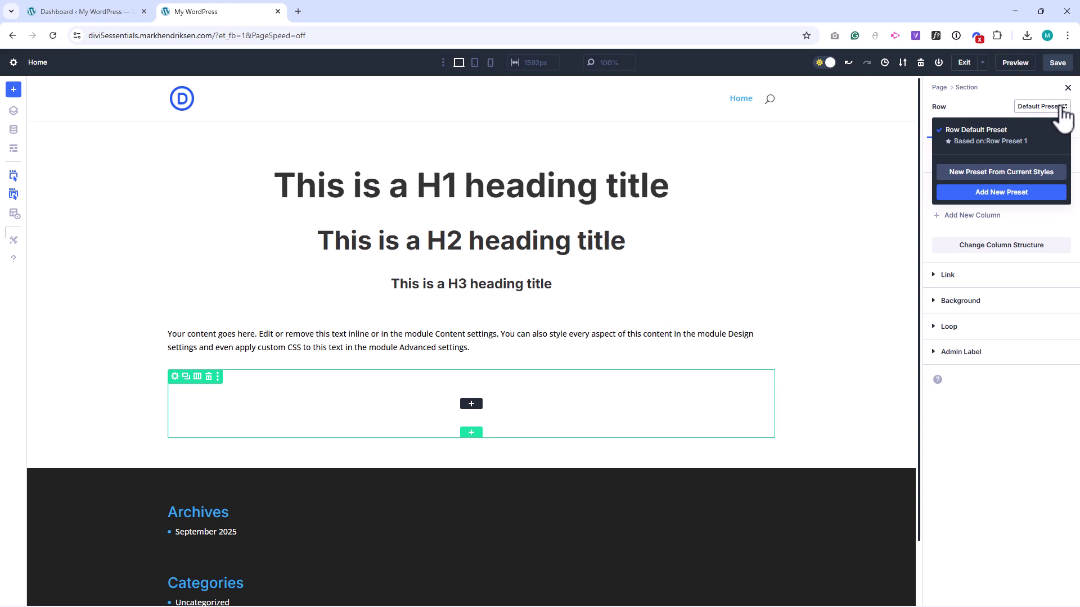
Step: Give the default Row preset Width 95% and Max Width 1280px, saved sitewide
mouse_move(1053, 138)
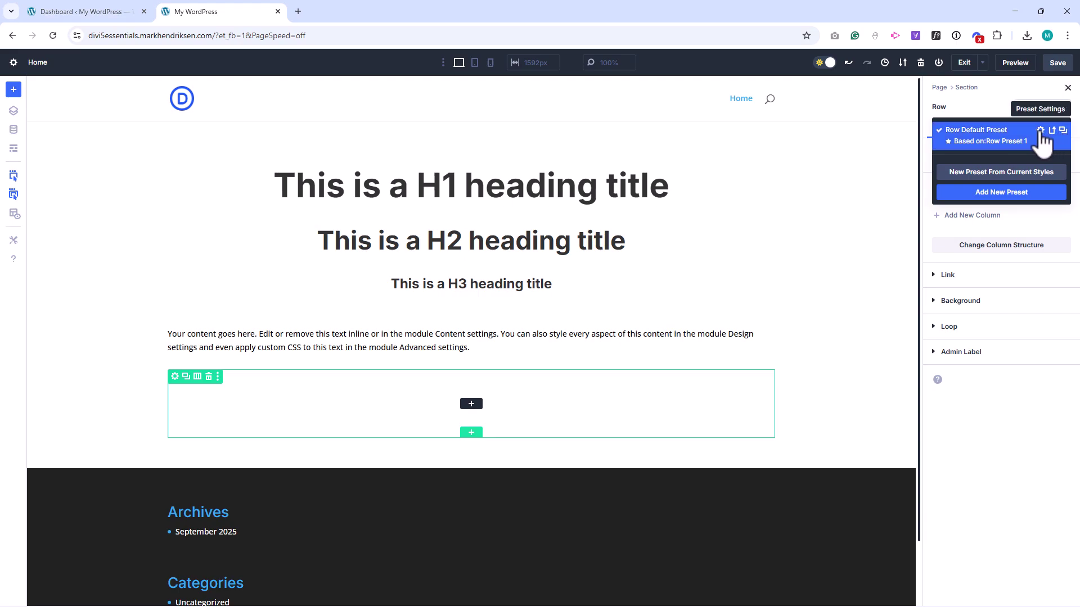
left_click(1040, 131)
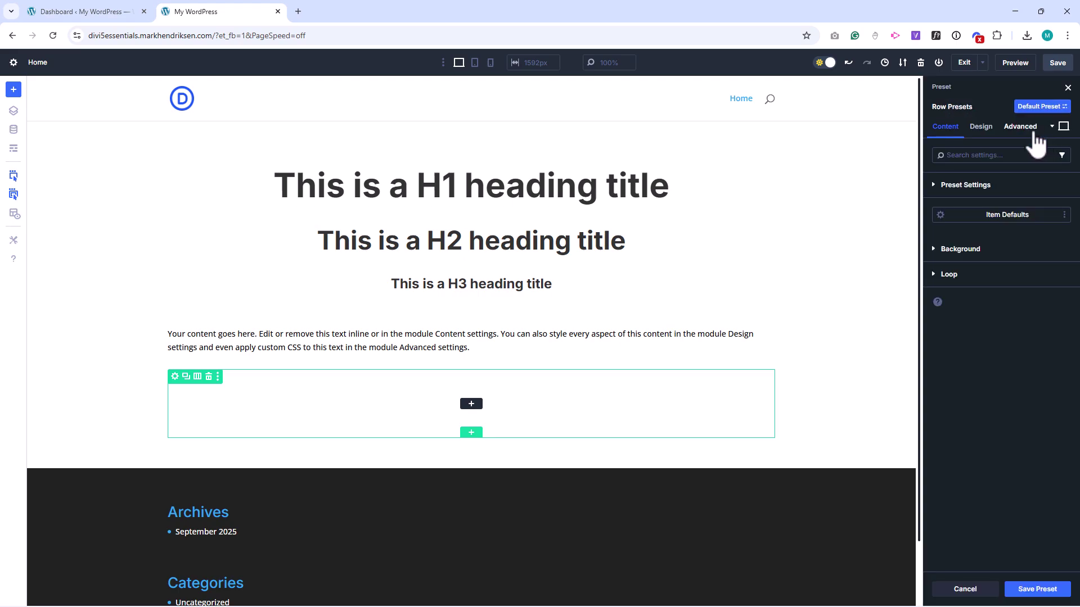
left_click(983, 129)
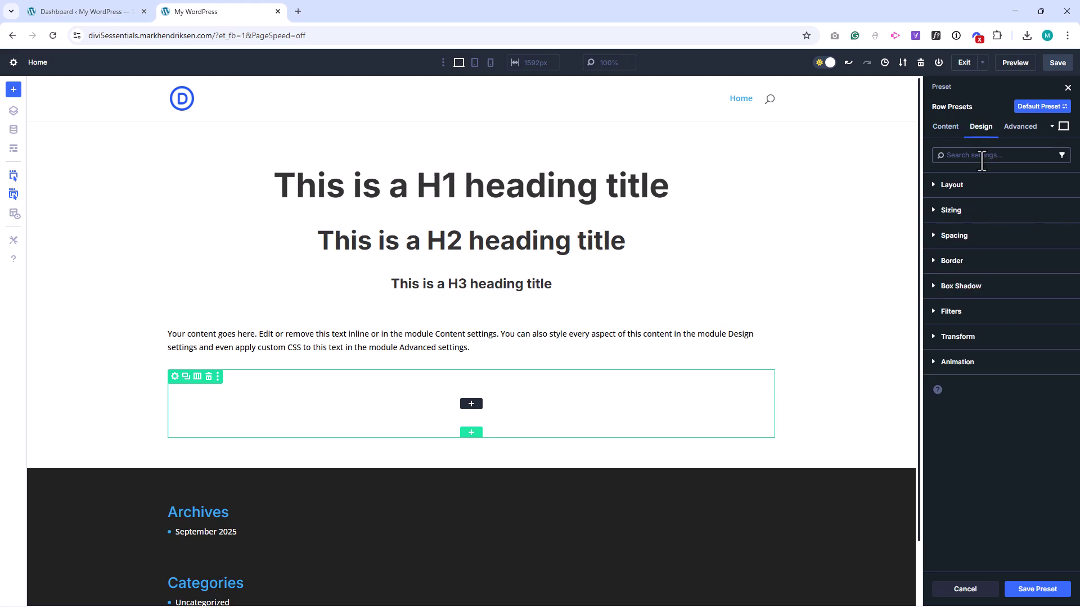
left_click(988, 209)
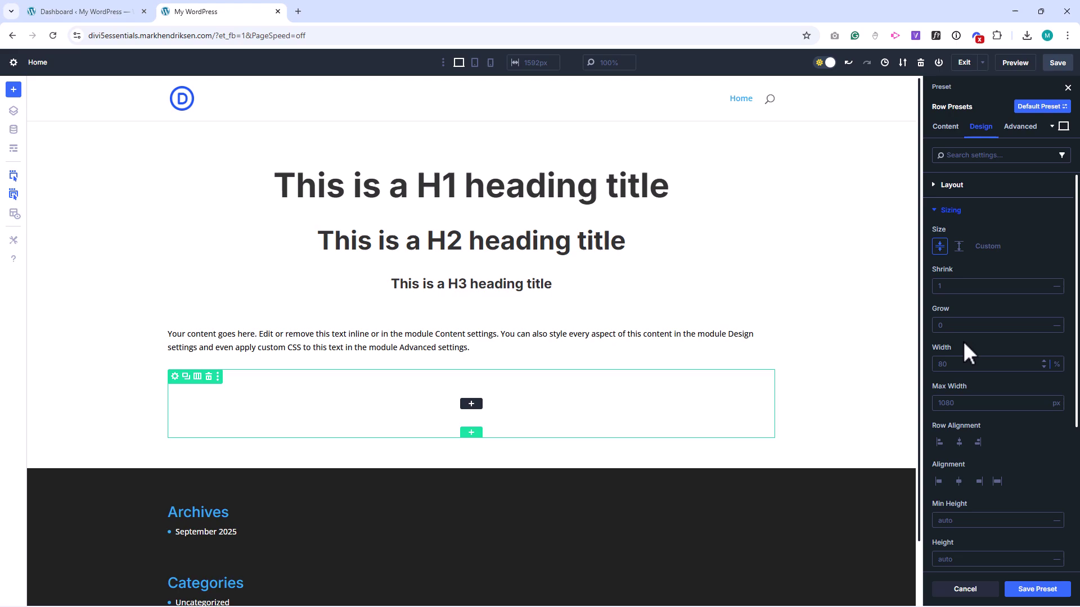
type("95")
left_click(958, 403)
type("1280")
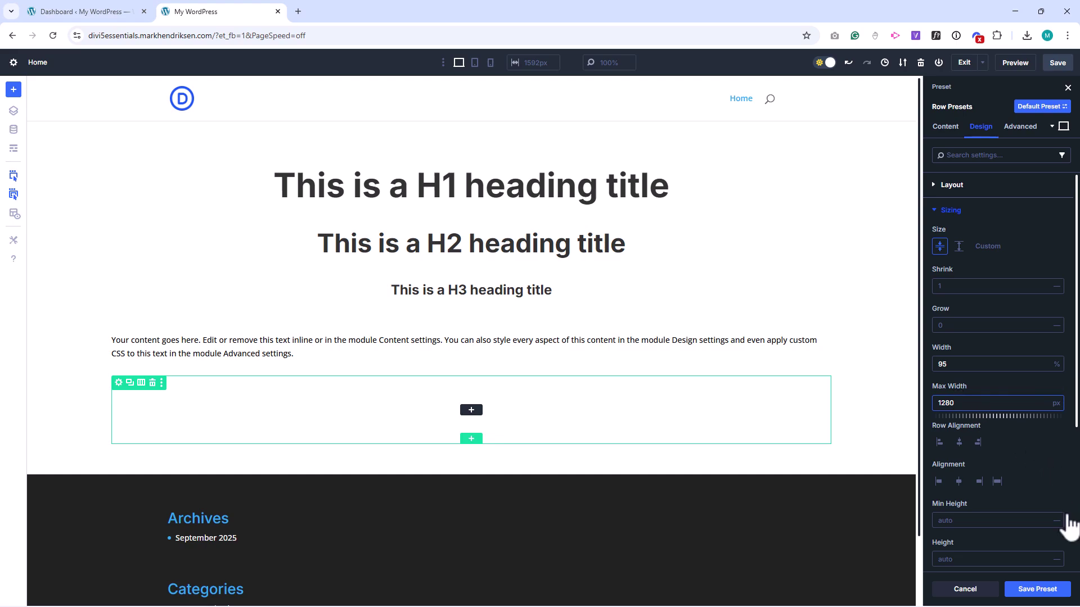
left_click(1050, 595)
left_click(1049, 591)
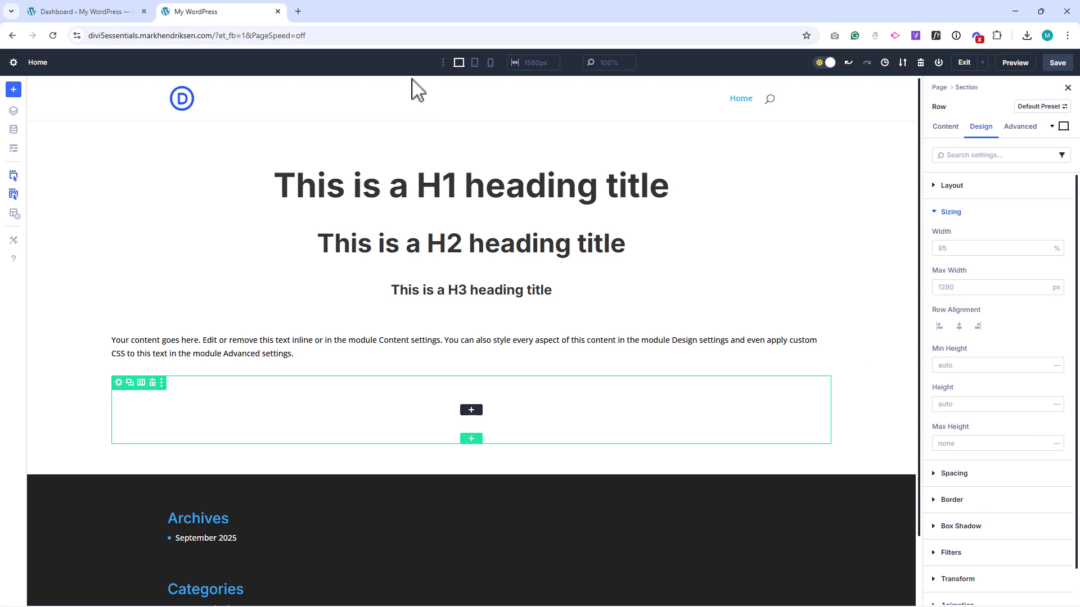
Step: Enable the Widescreen breakpoint at 1350px
left_click(443, 62)
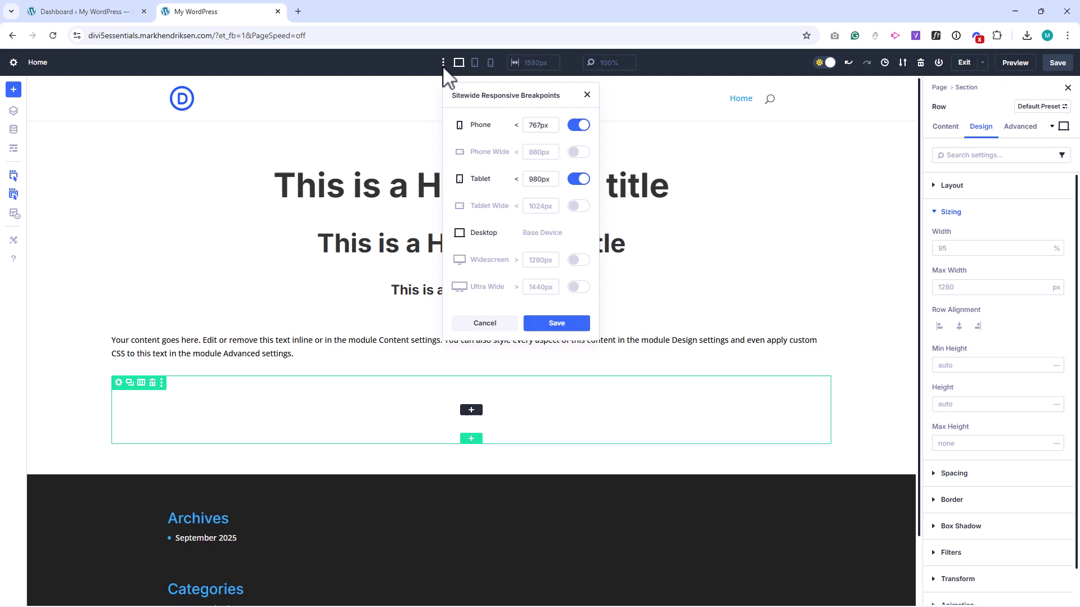
left_click(579, 260)
left_click(542, 260)
double_click(541, 260)
type("1350")
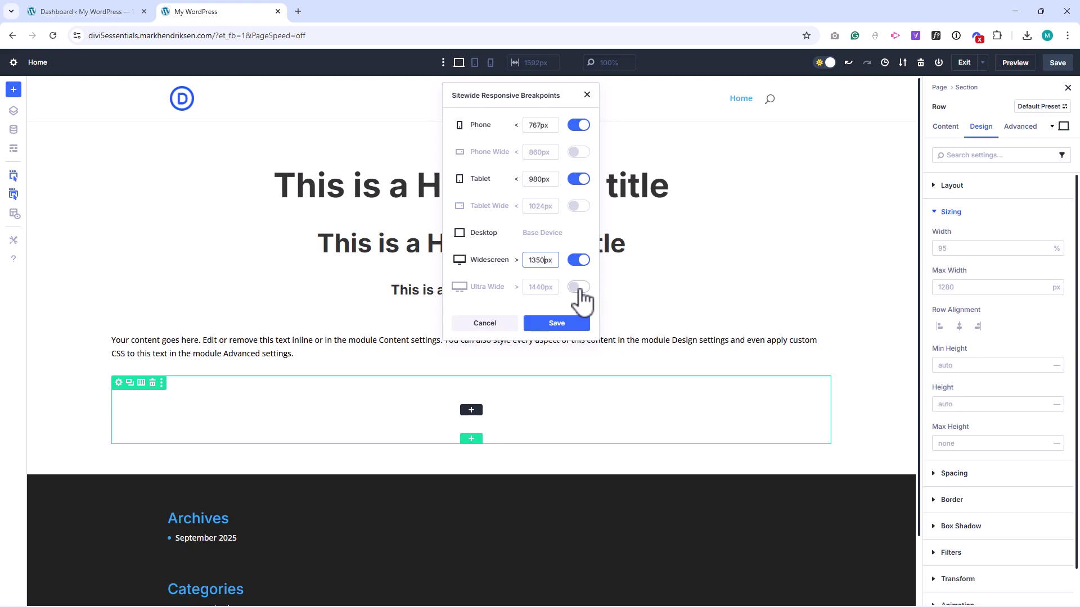
Step: Enable the Ultra Wide breakpoint at 1650px and save the breakpoints site-wide
left_click(579, 287)
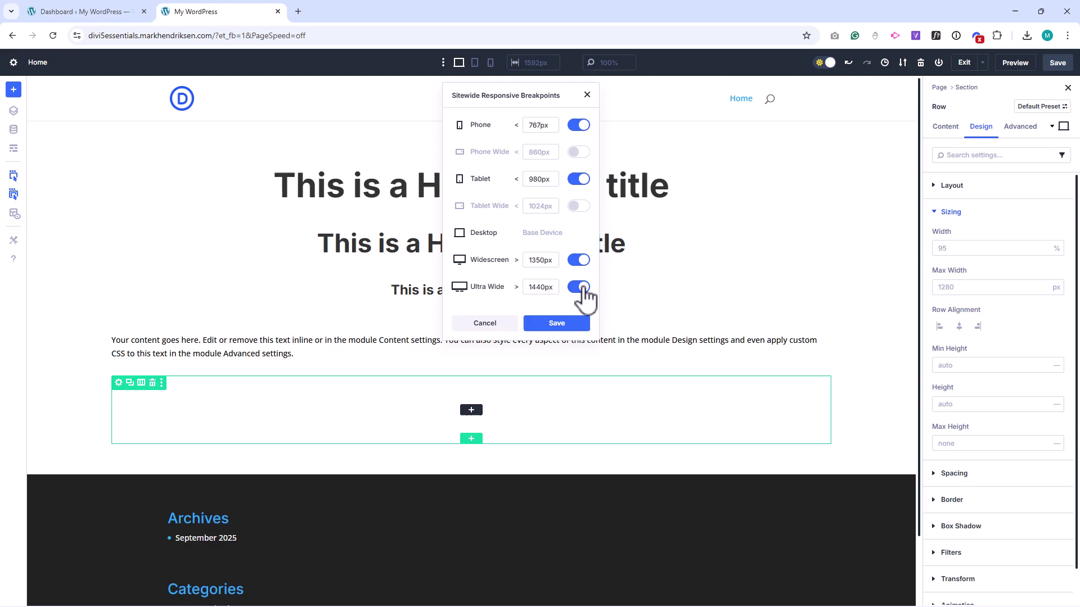
left_click_drag(541, 288, 531, 289)
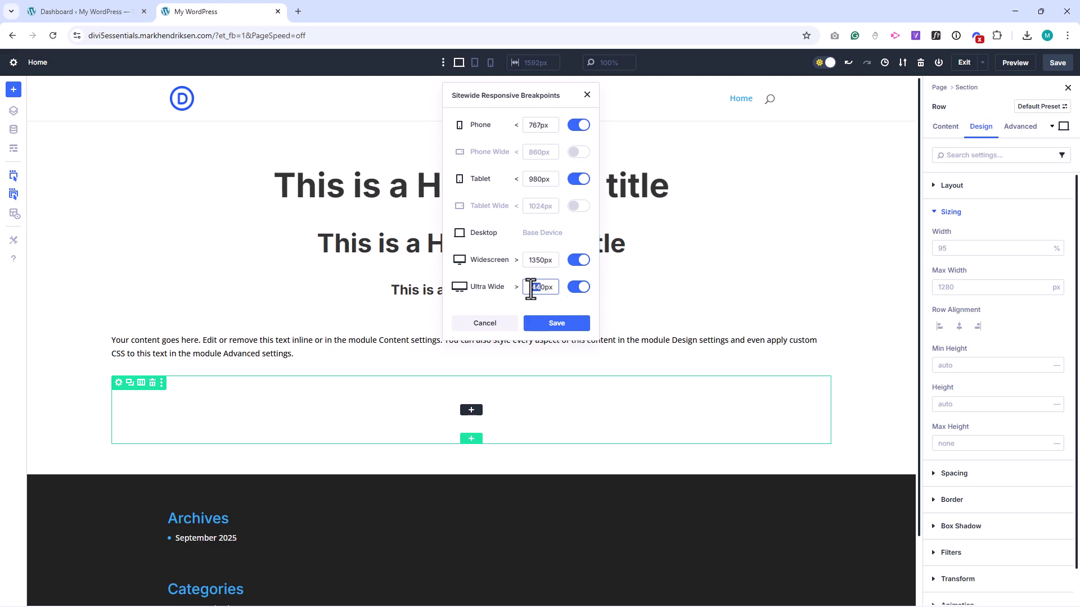
type("65")
left_click(556, 325)
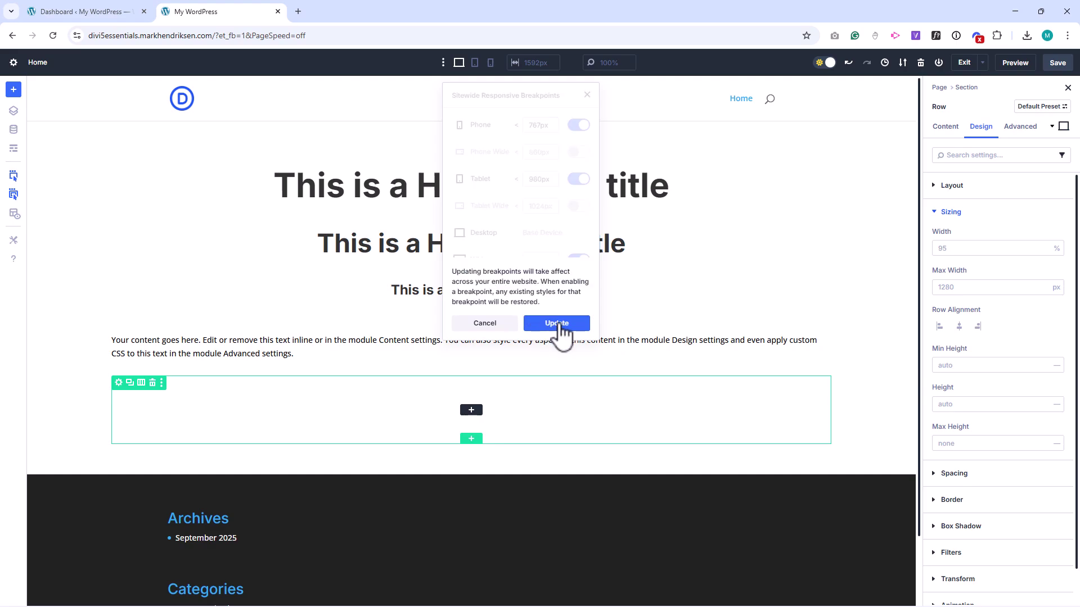
left_click(556, 324)
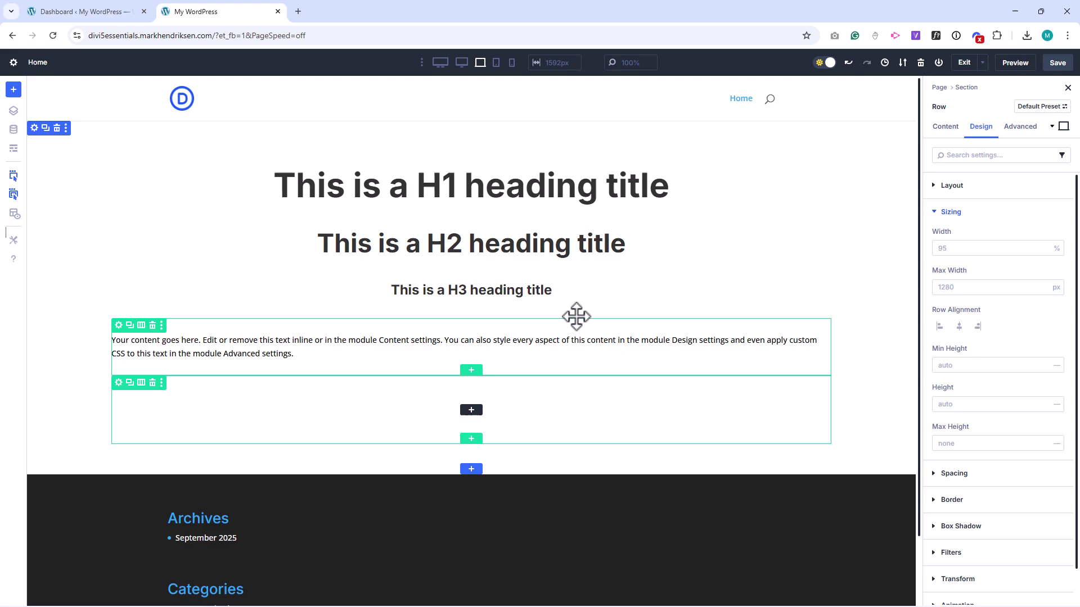